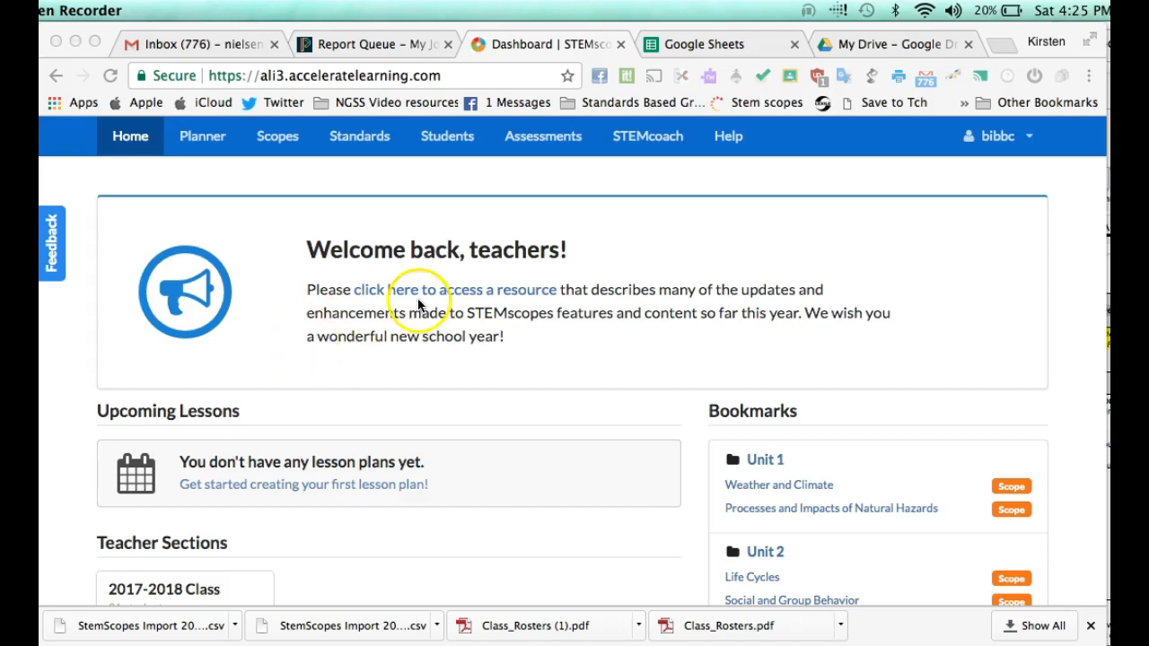
Step: Bring the Chrome window with the STEMscopes teacher dashboard to the front
click(286, 150)
Step: Open the All Scopes catalog and filter it to Third Grade
click(283, 147)
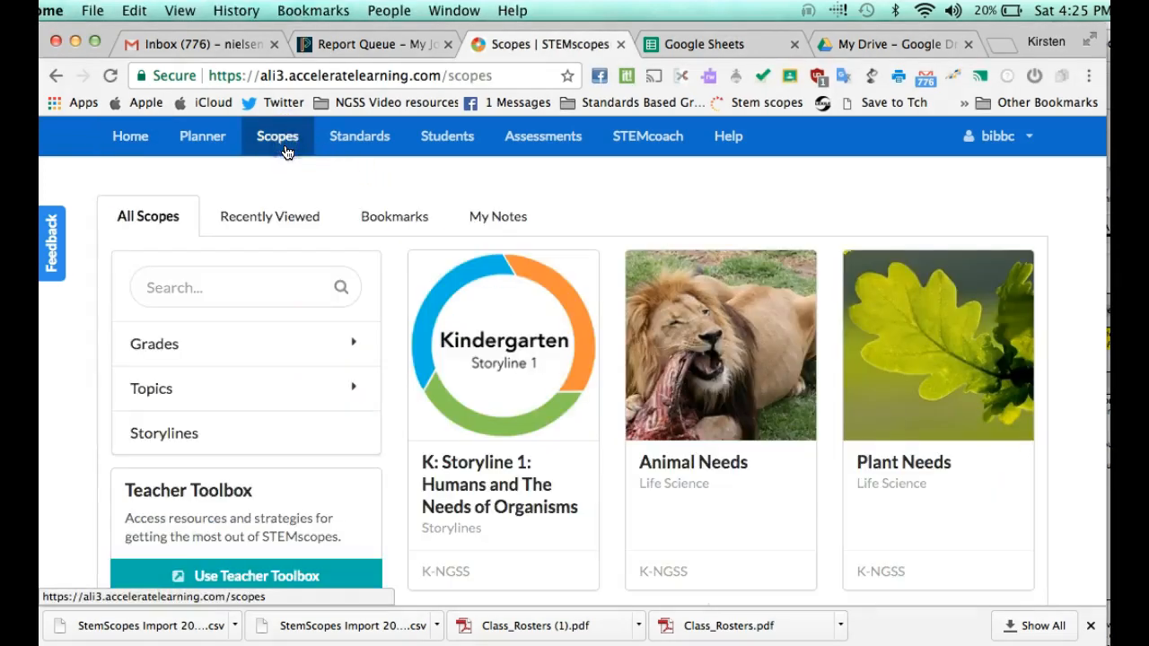
click(315, 337)
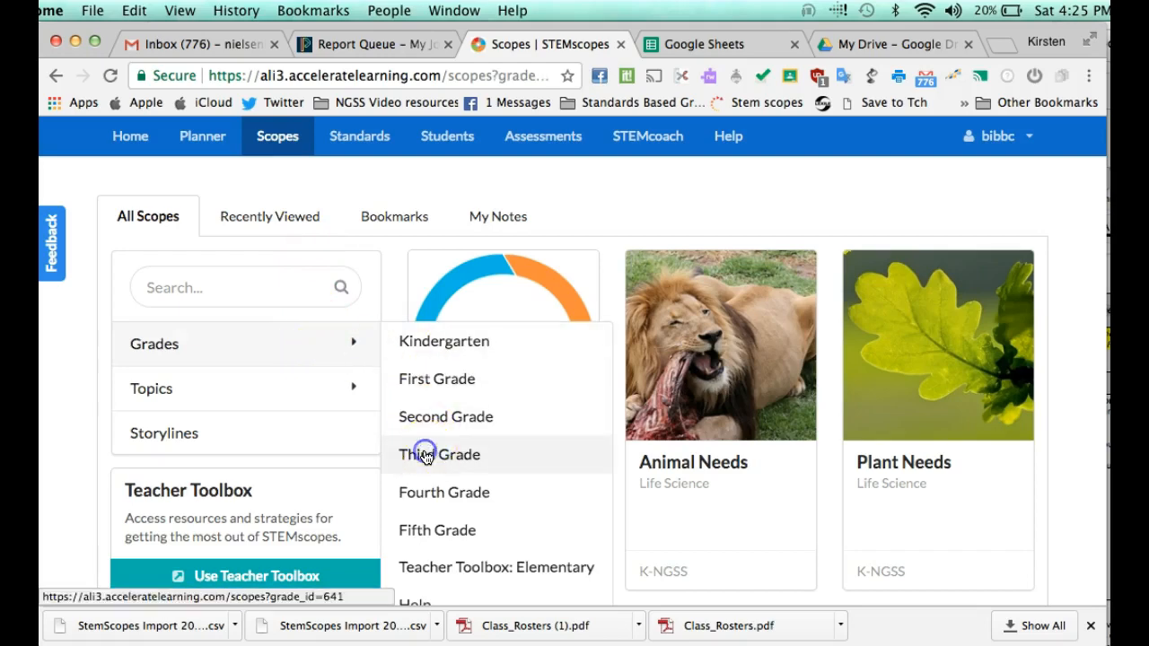
click(425, 453)
scroll(562, 436, down, 10)
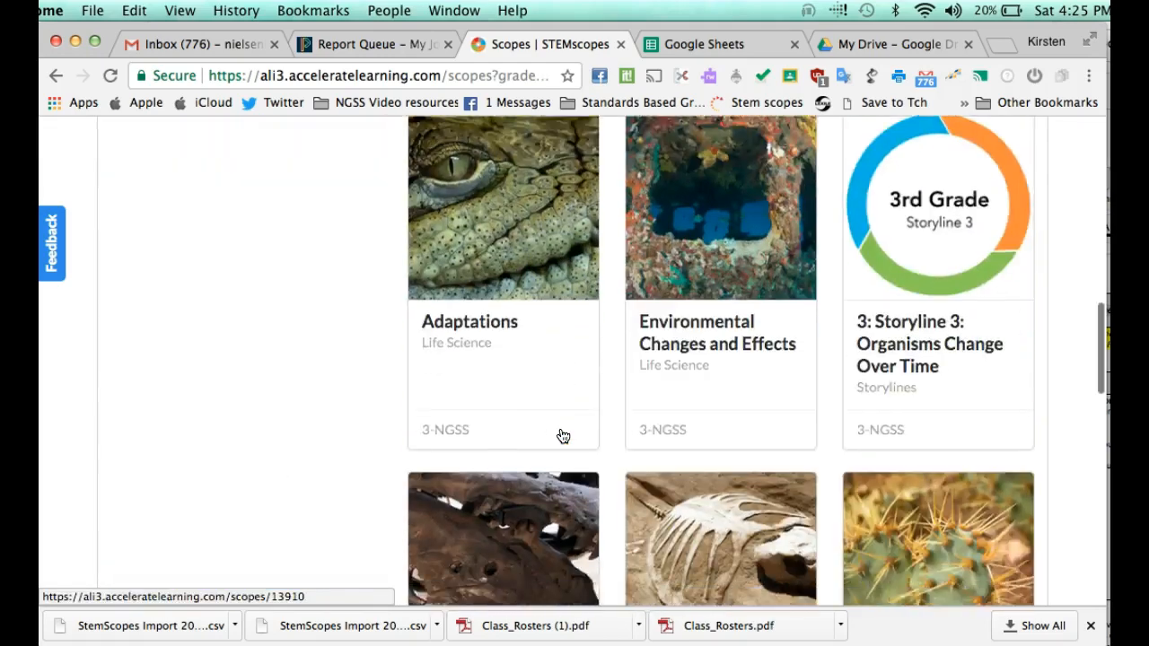
scroll(562, 436, down, 10)
Step: Open the Weather and Climate scope and bring up its Explain menu
click(684, 336)
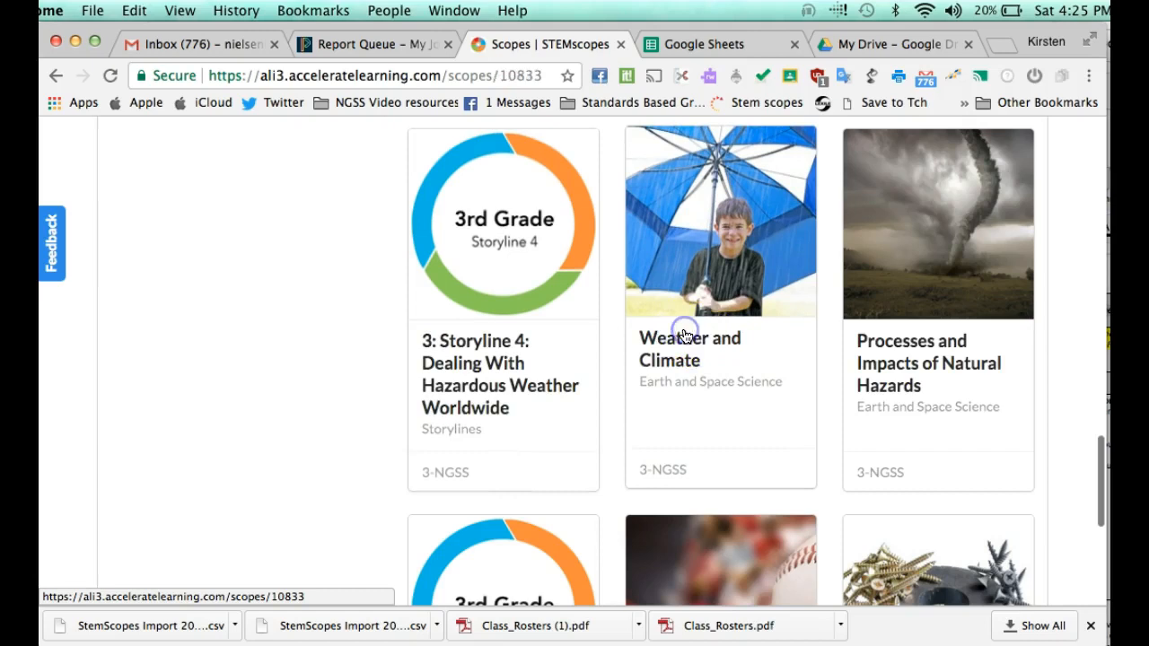
scroll(511, 415, down, 1)
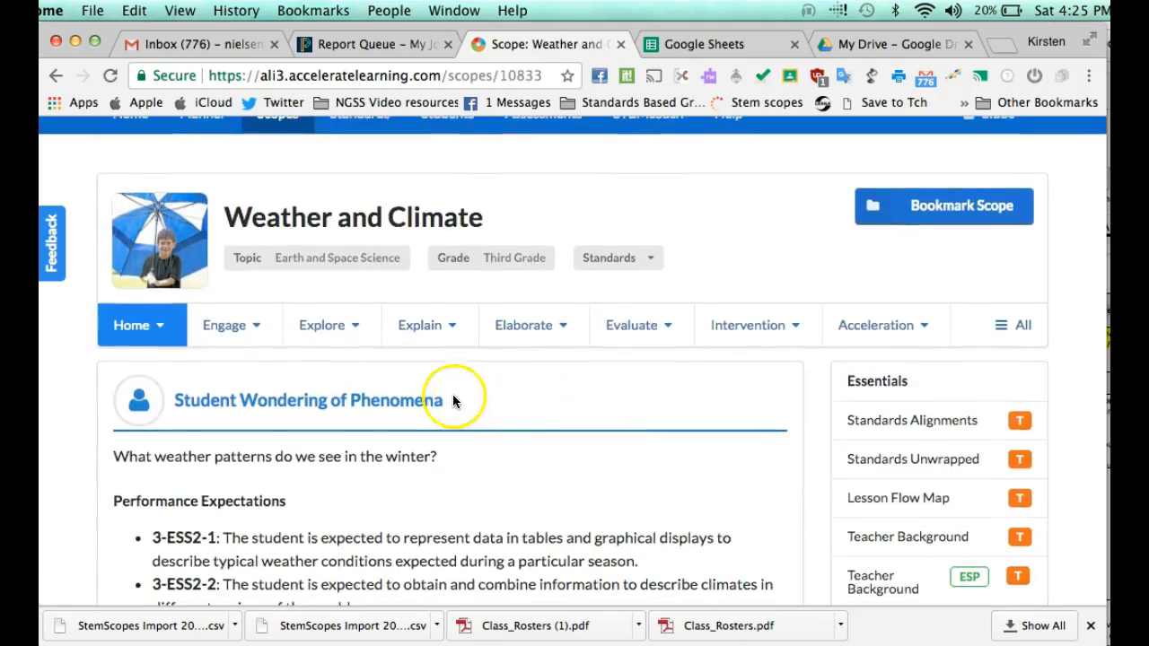
scroll(454, 402, down, 1)
mouse_move(440, 334)
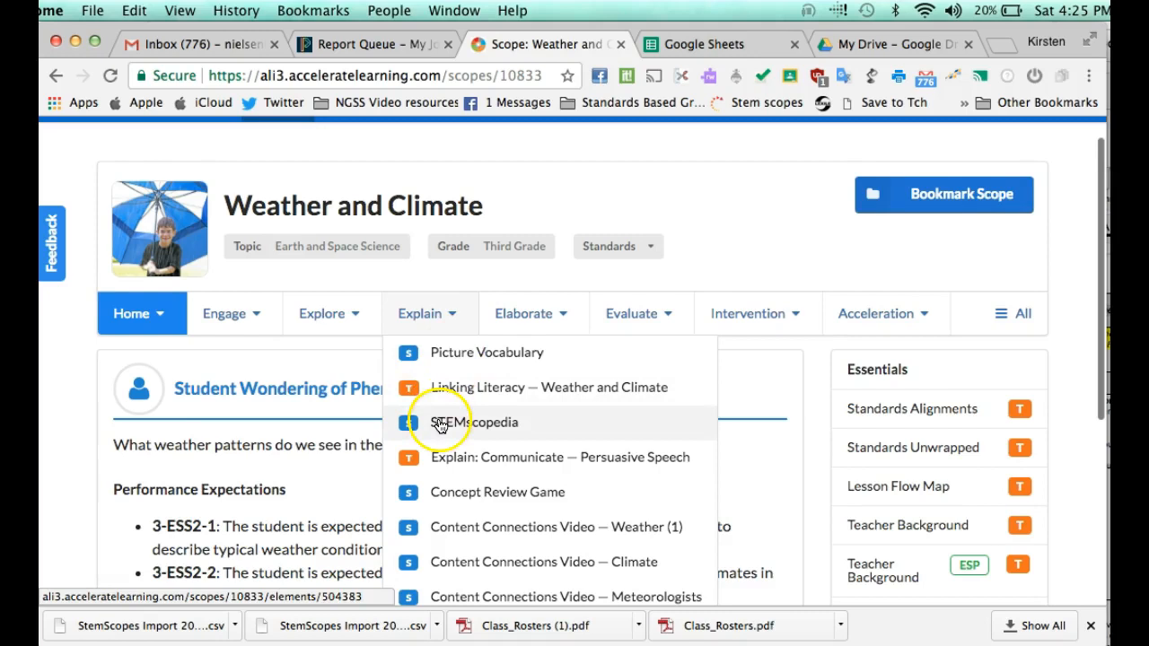
scroll(442, 426, down, 2)
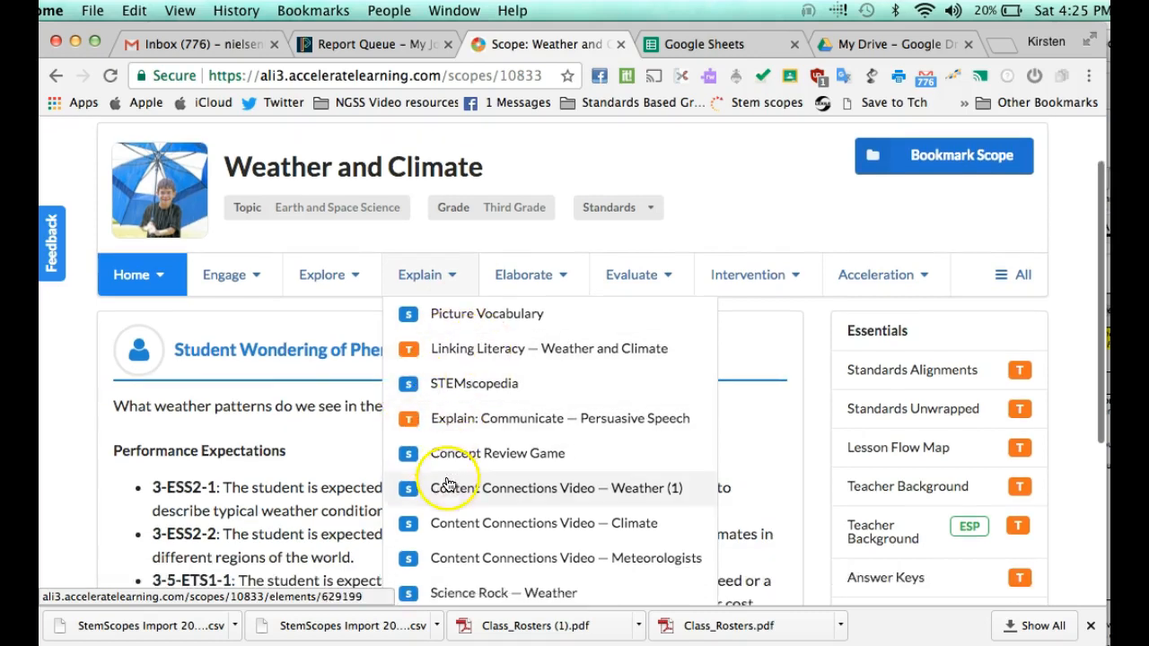
scroll(465, 470, down, 3)
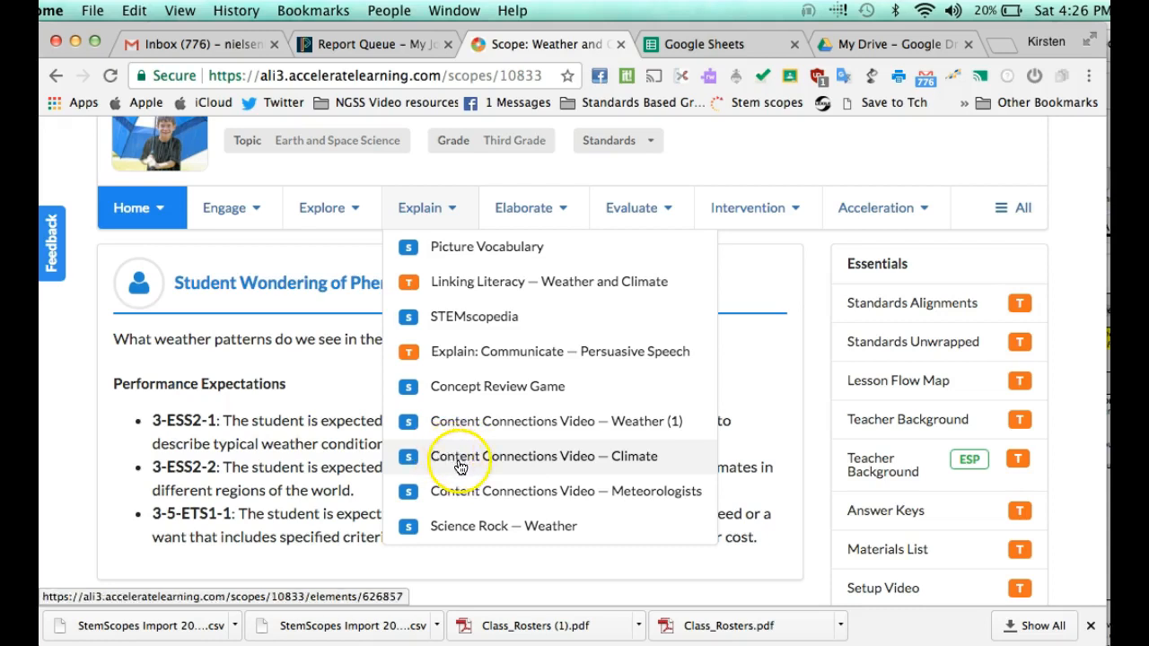
Step: Review the Content Connections Video — Climate questions, then start a new assignment for it
click(492, 458)
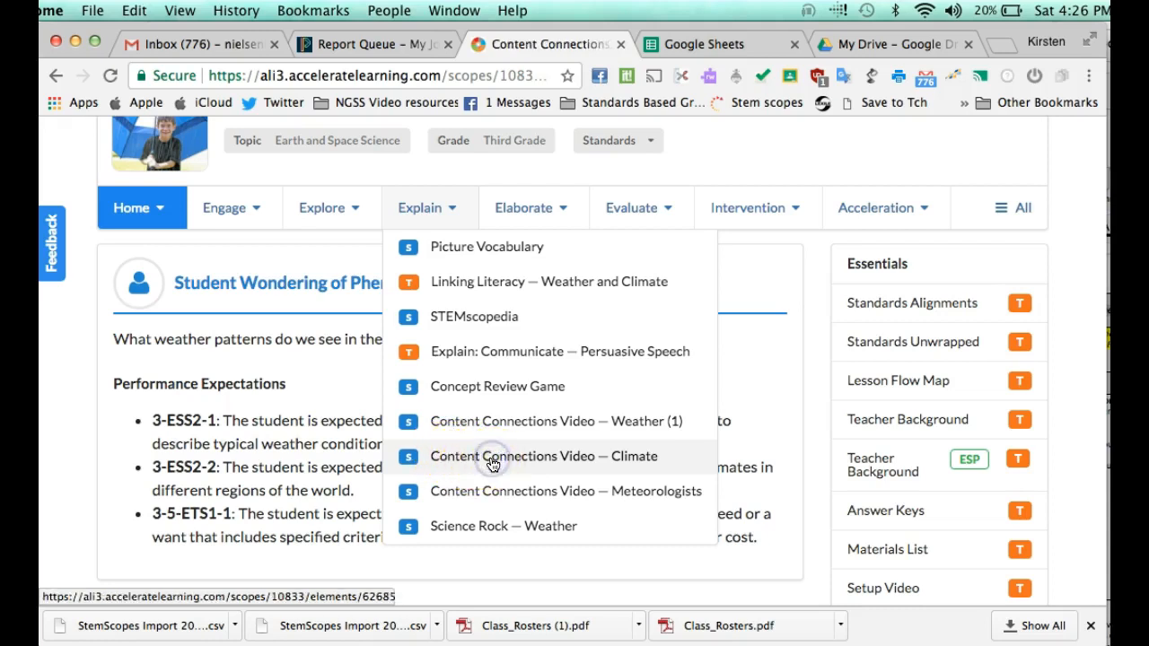
scroll(492, 465, down, 6)
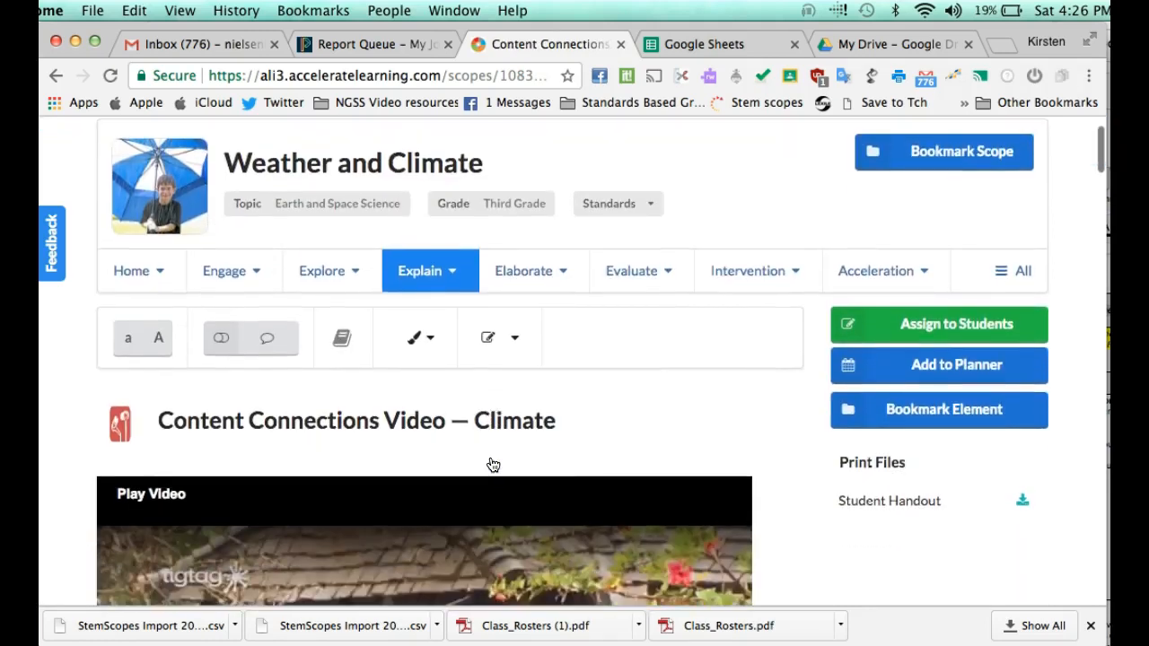
scroll(492, 464, down, 9)
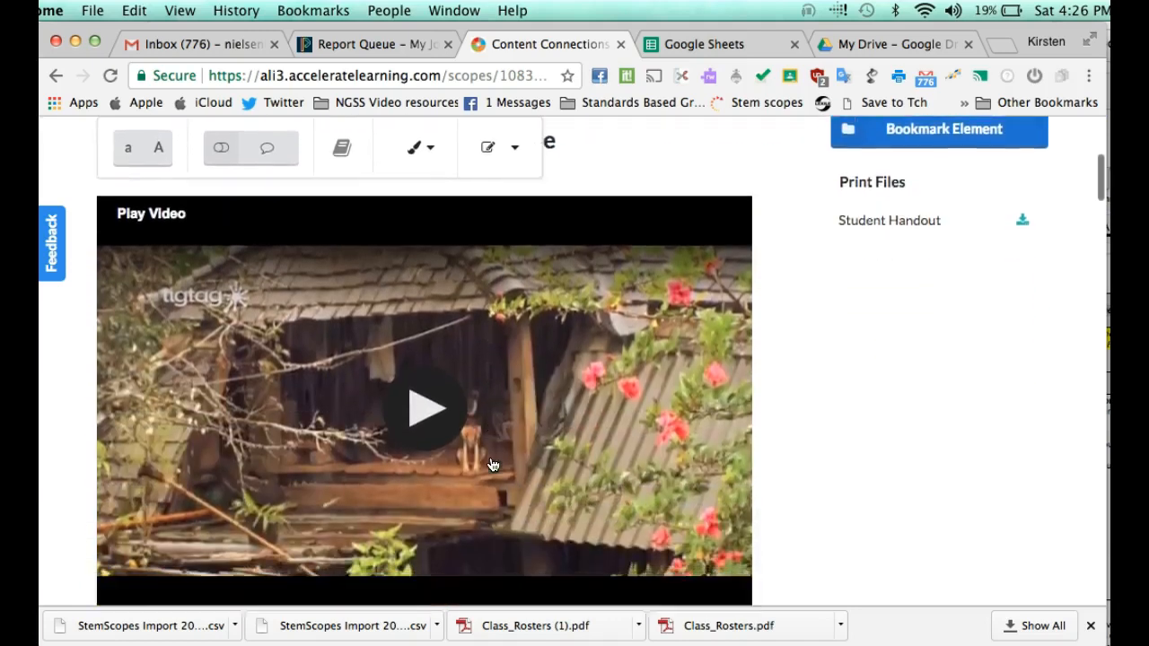
scroll(492, 465, up, 4)
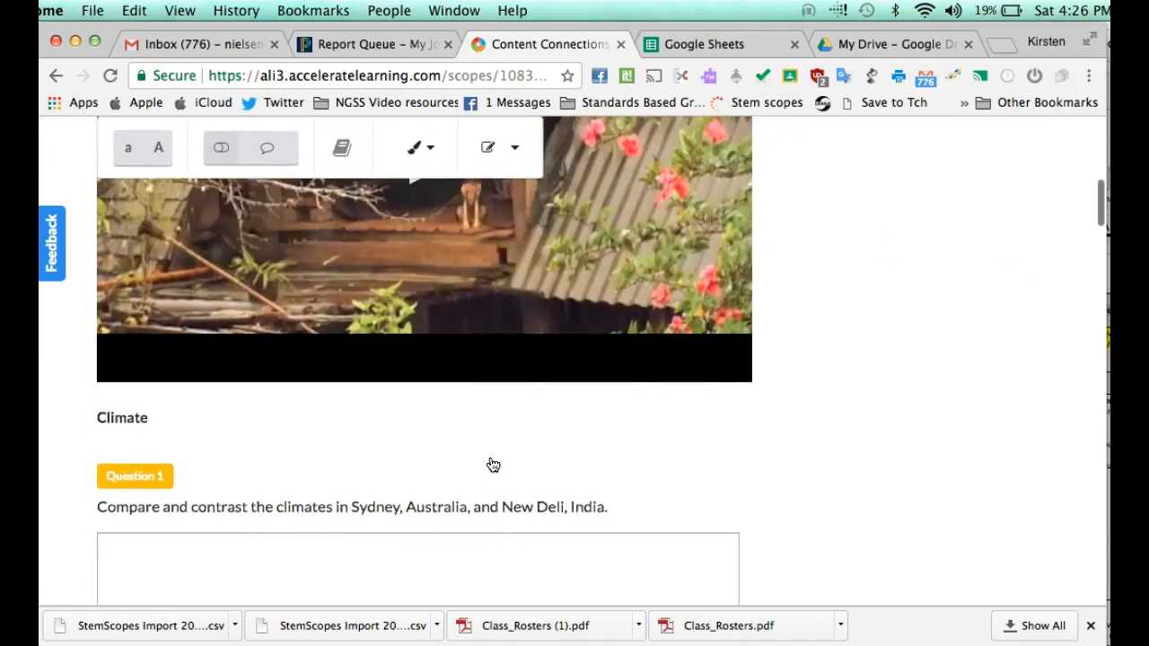
scroll(492, 465, down, 11)
scroll(492, 465, down, 16)
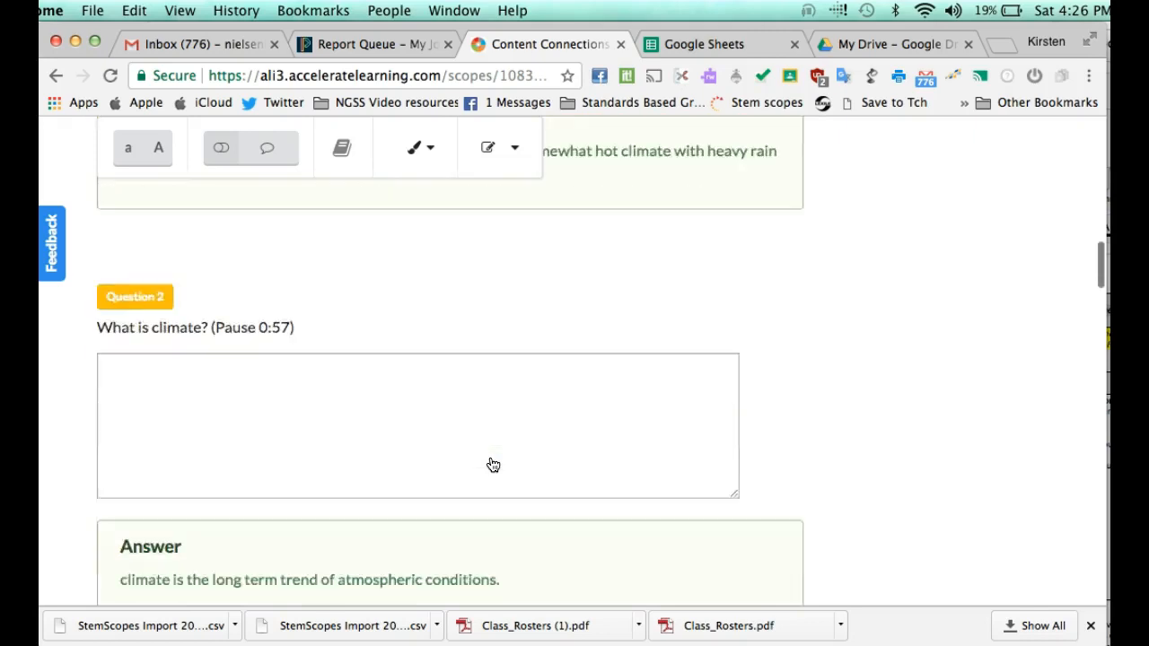
scroll(492, 465, down, 20)
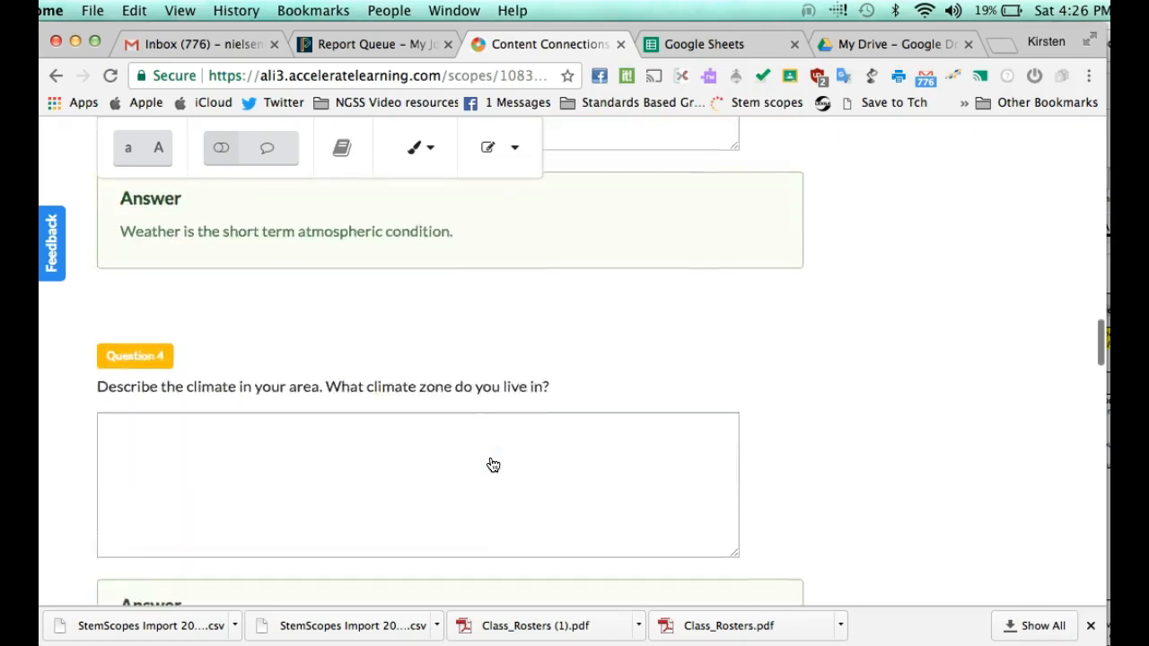
scroll(492, 465, down, 7)
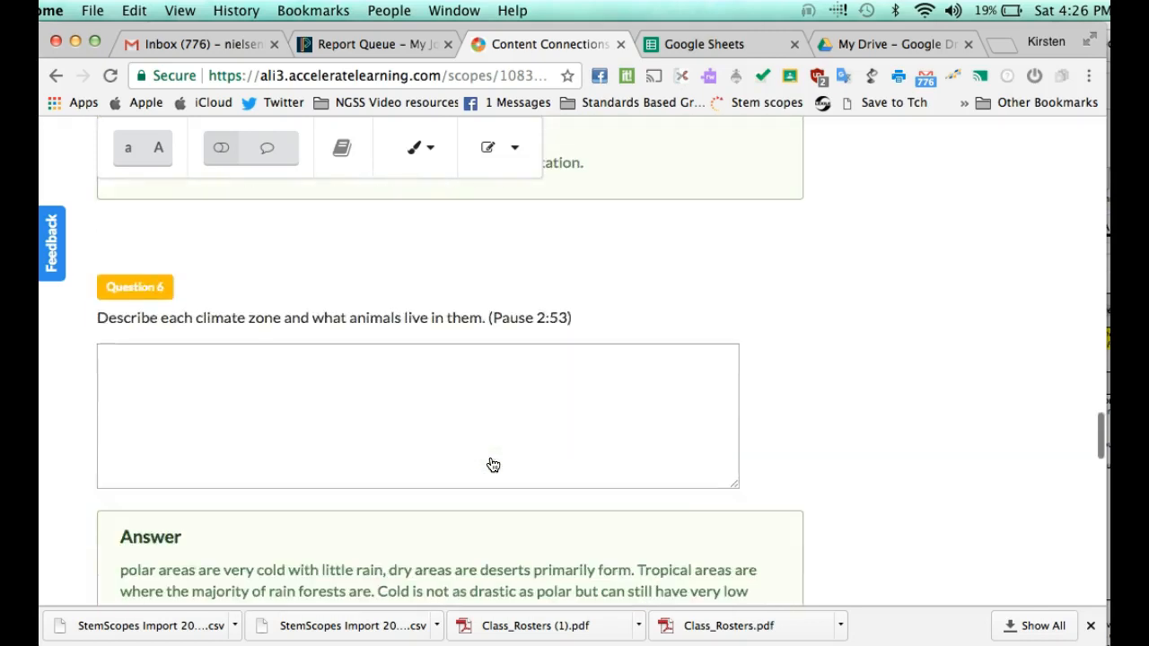
scroll(492, 465, down, 1)
scroll(491, 465, up, 20)
scroll(492, 465, up, 5)
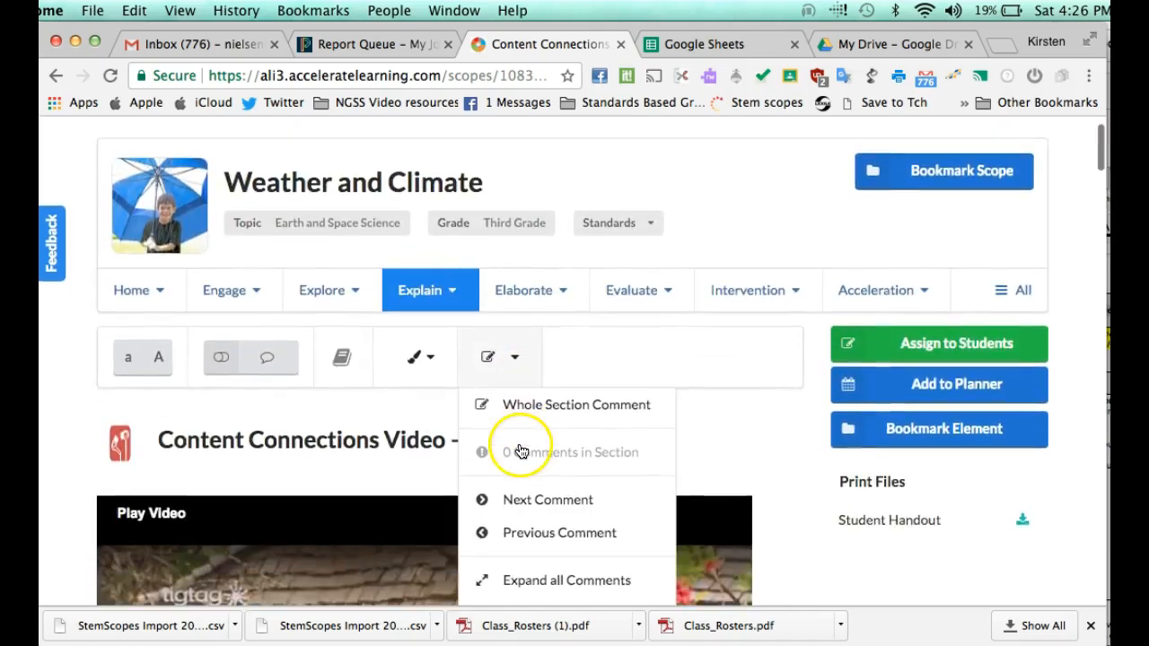
click(912, 344)
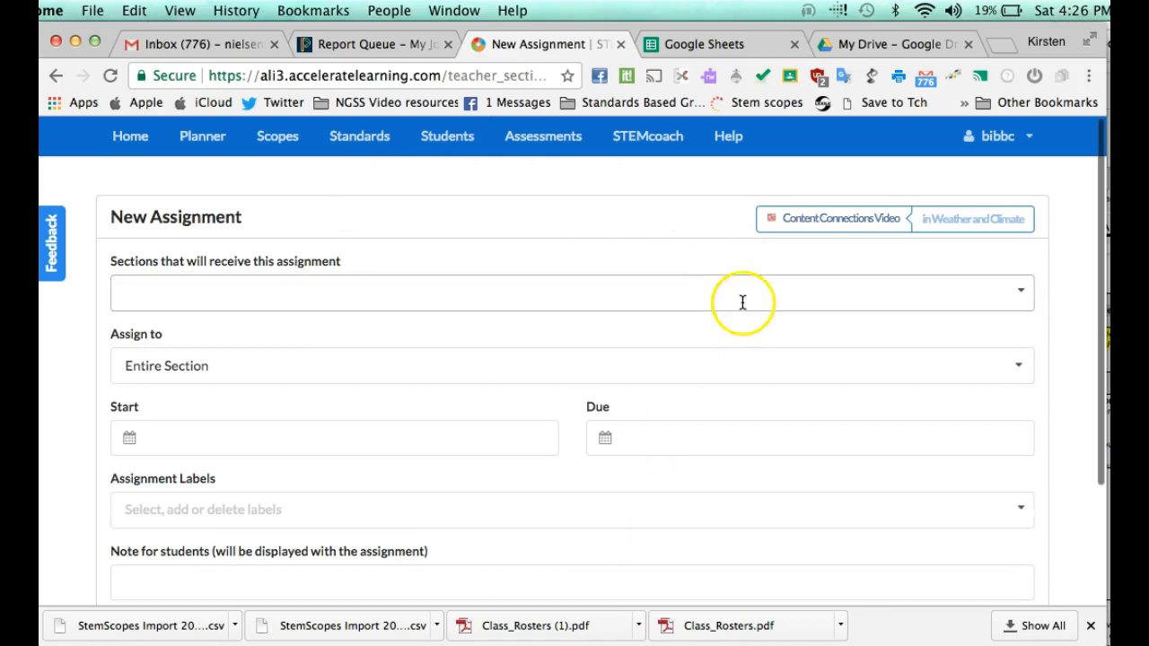
Step: Assign to the 2017-2018 Class as Individual Students, checking only the test student
click(802, 286)
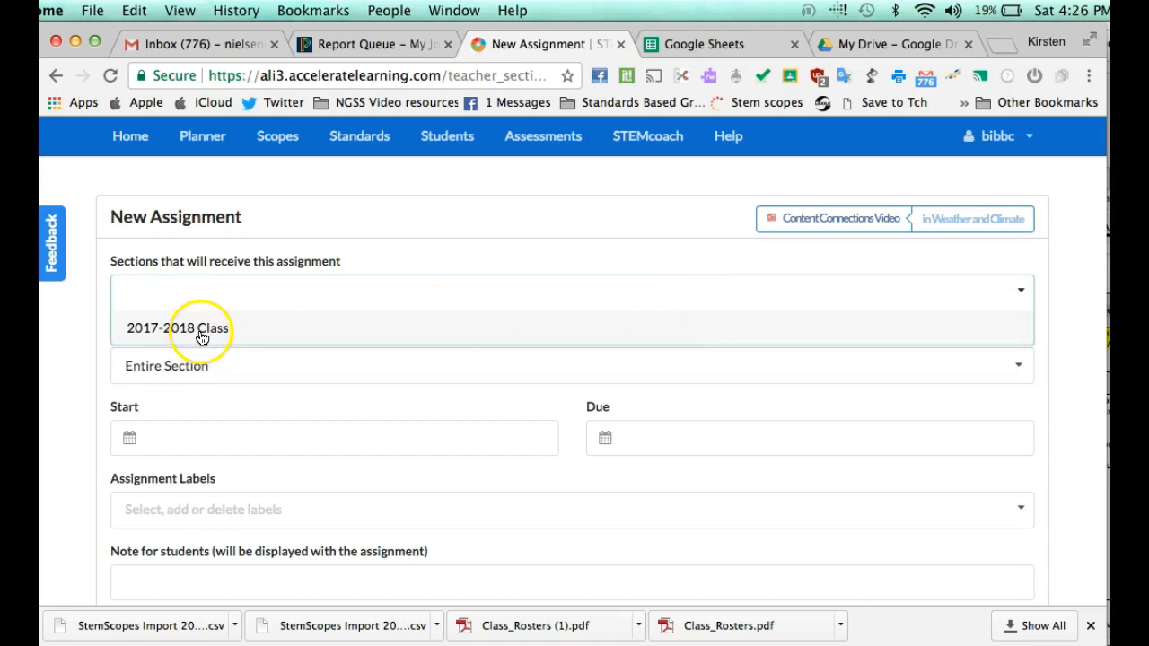
click(205, 333)
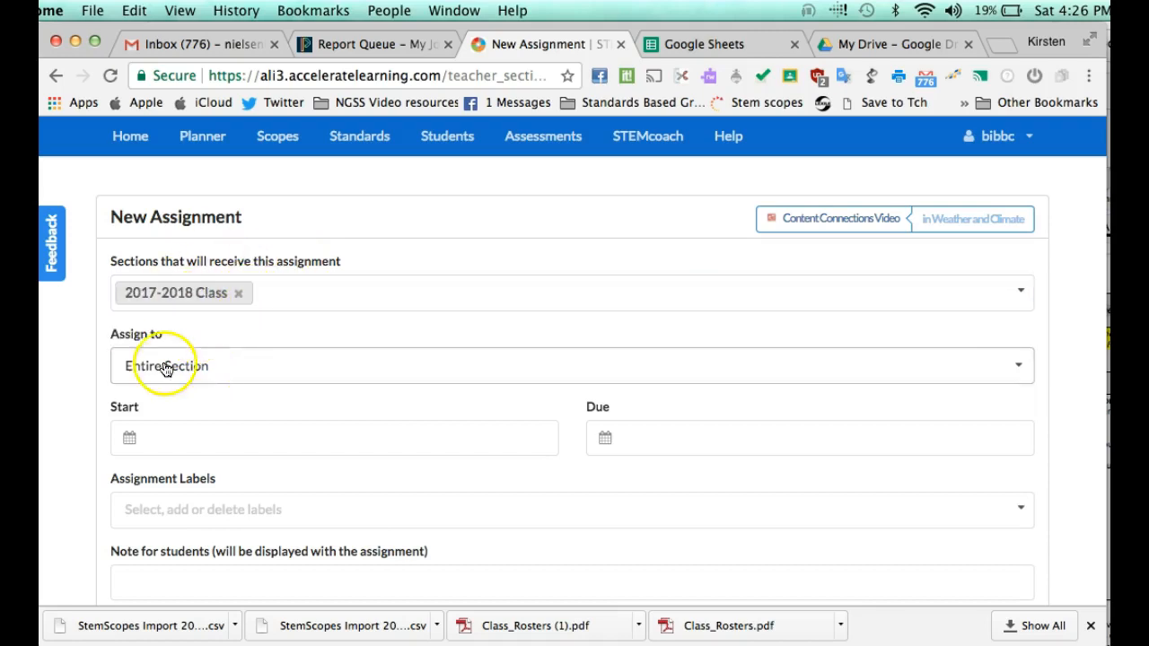
click(170, 368)
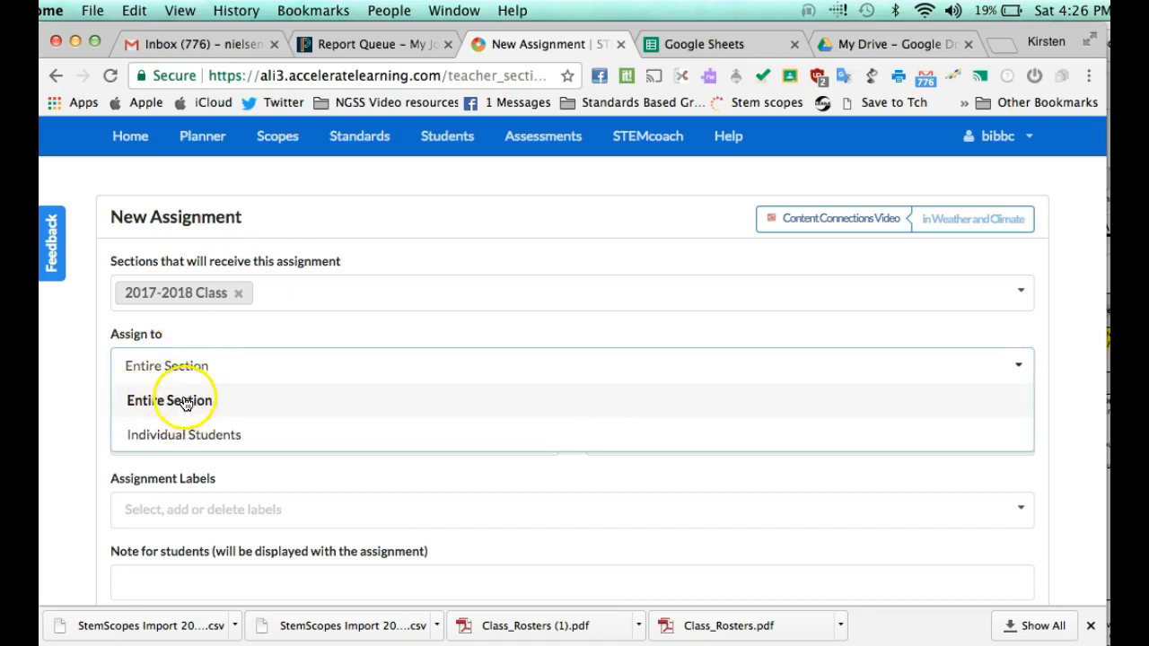
click(205, 440)
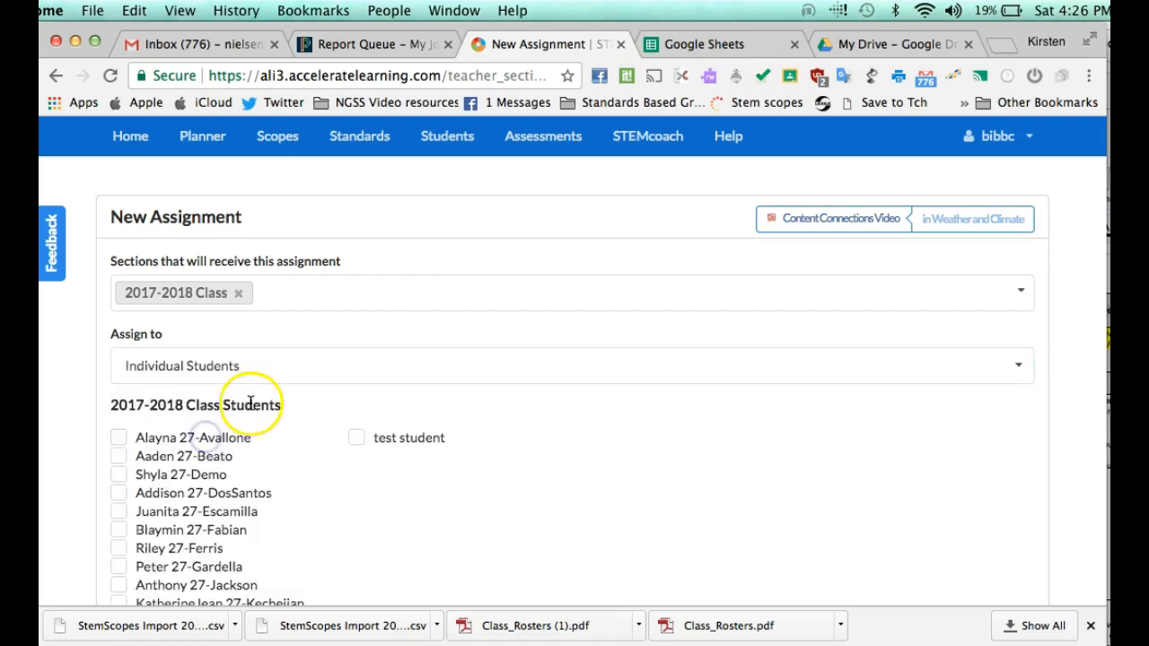
scroll(306, 392, down, 2)
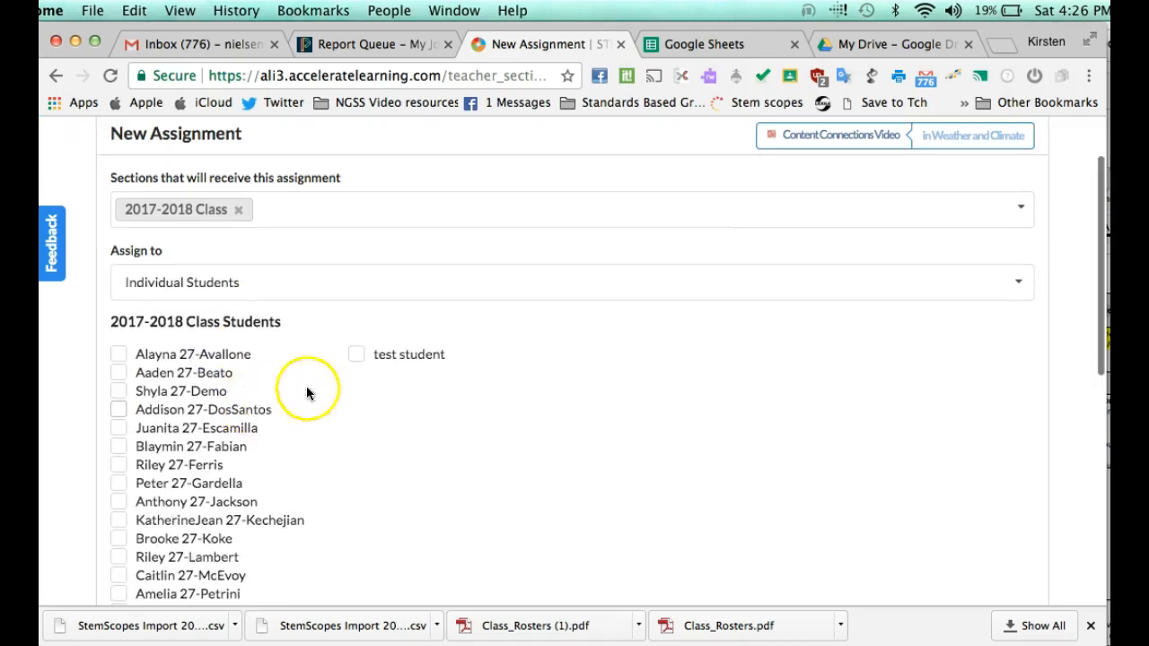
click(360, 357)
scroll(368, 440, down, 6)
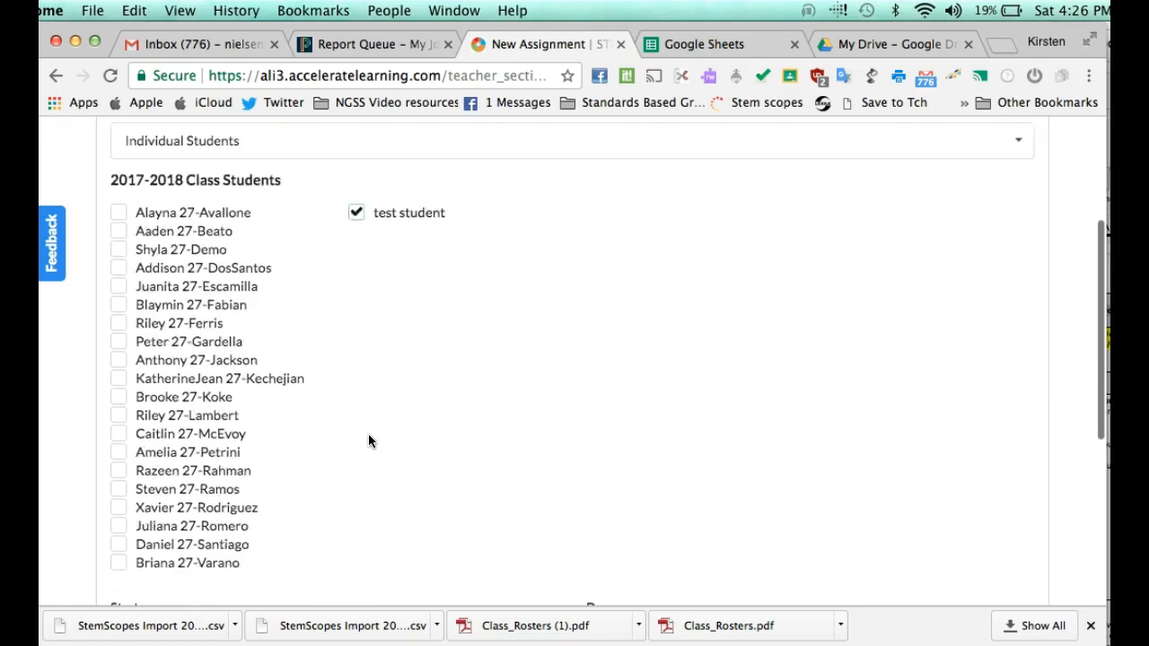
scroll(368, 435, down, 2)
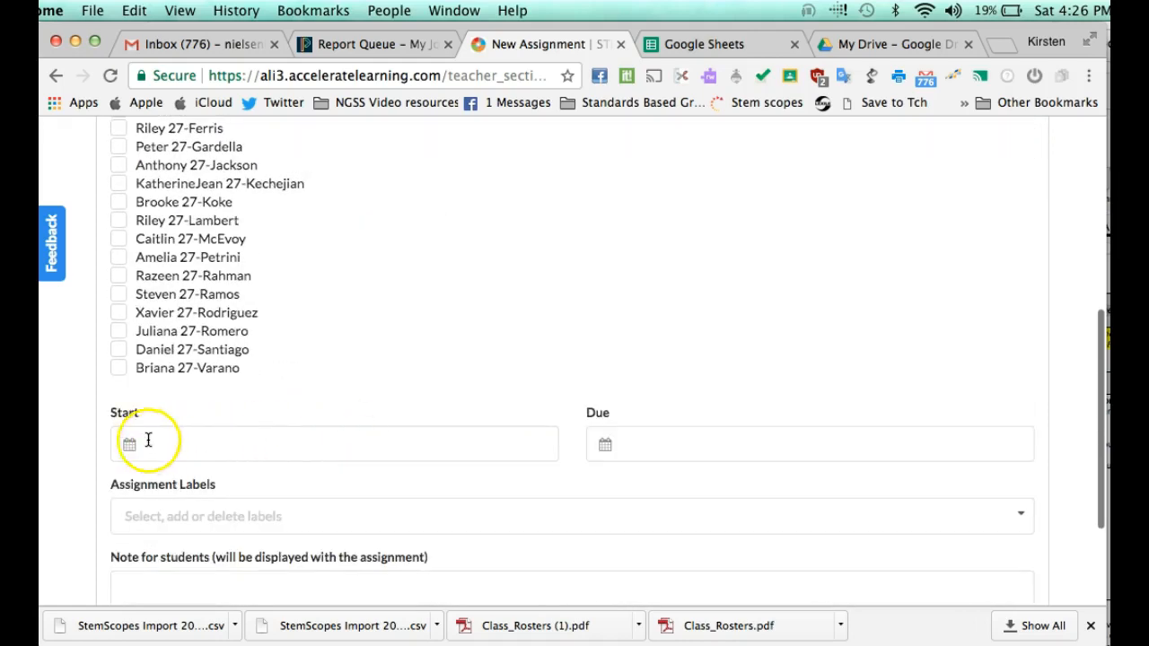
Step: Schedule the assignment from September 16, 2017 11:00 AM to September 18, 2017 4:00 PM
click(127, 449)
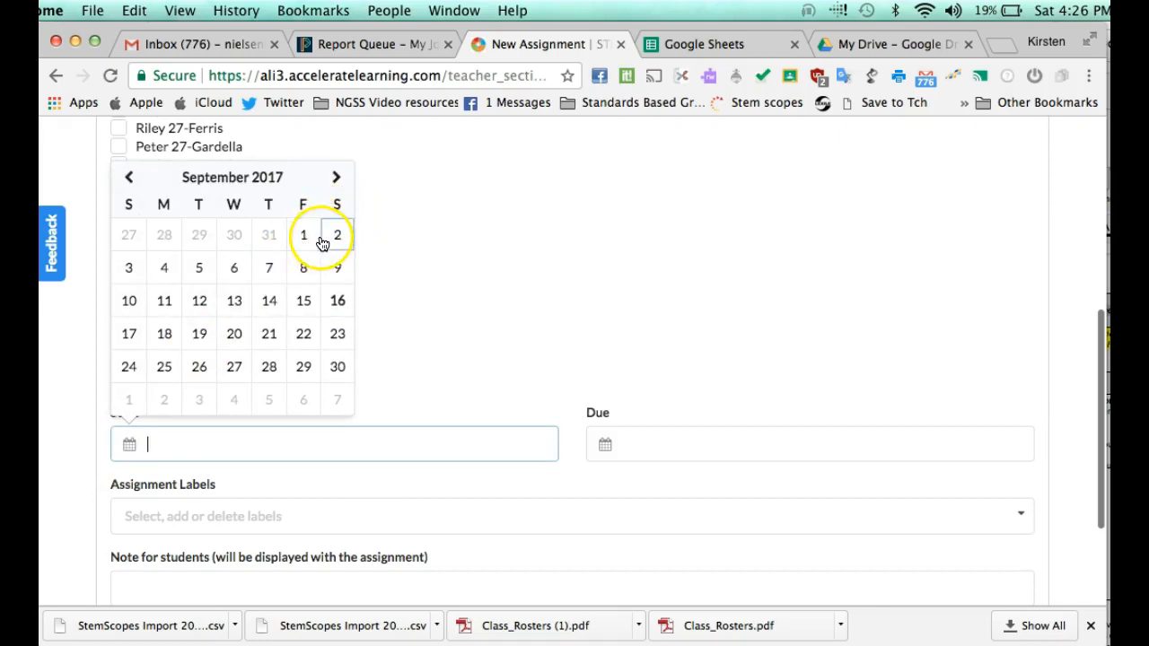
click(337, 301)
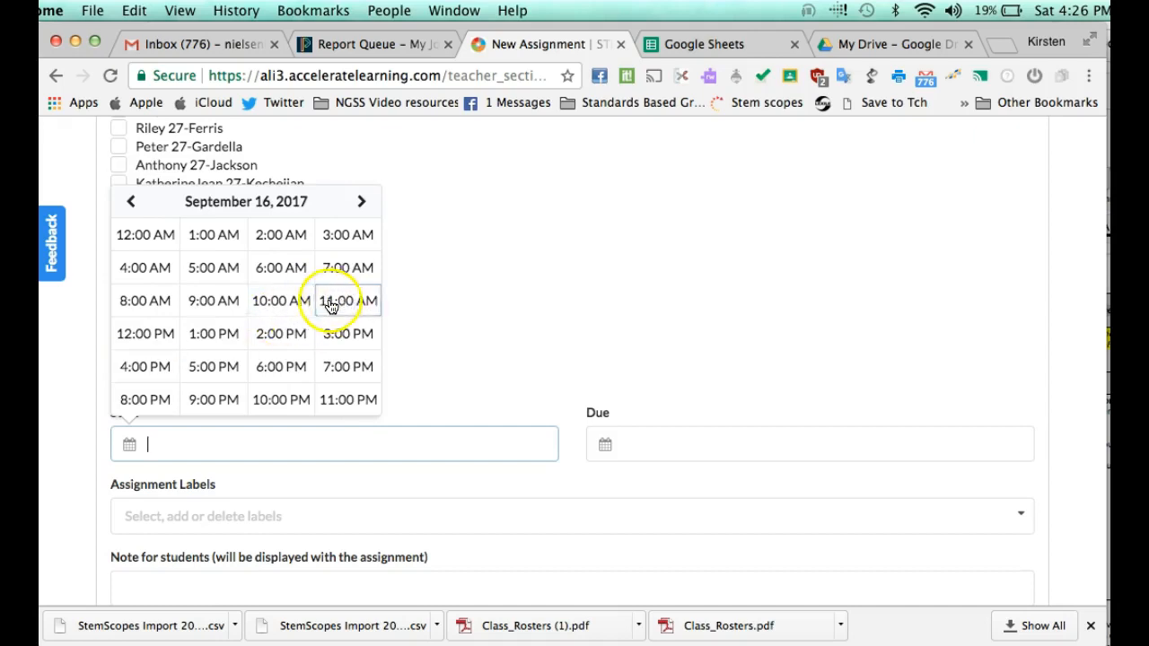
click(346, 300)
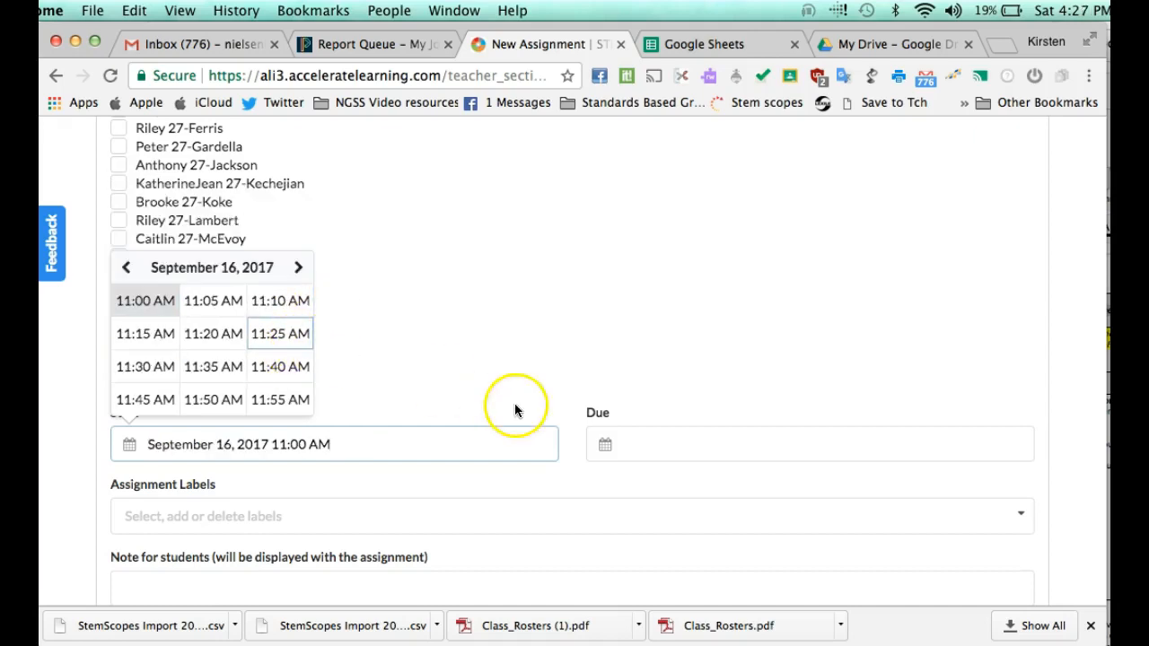
click(605, 443)
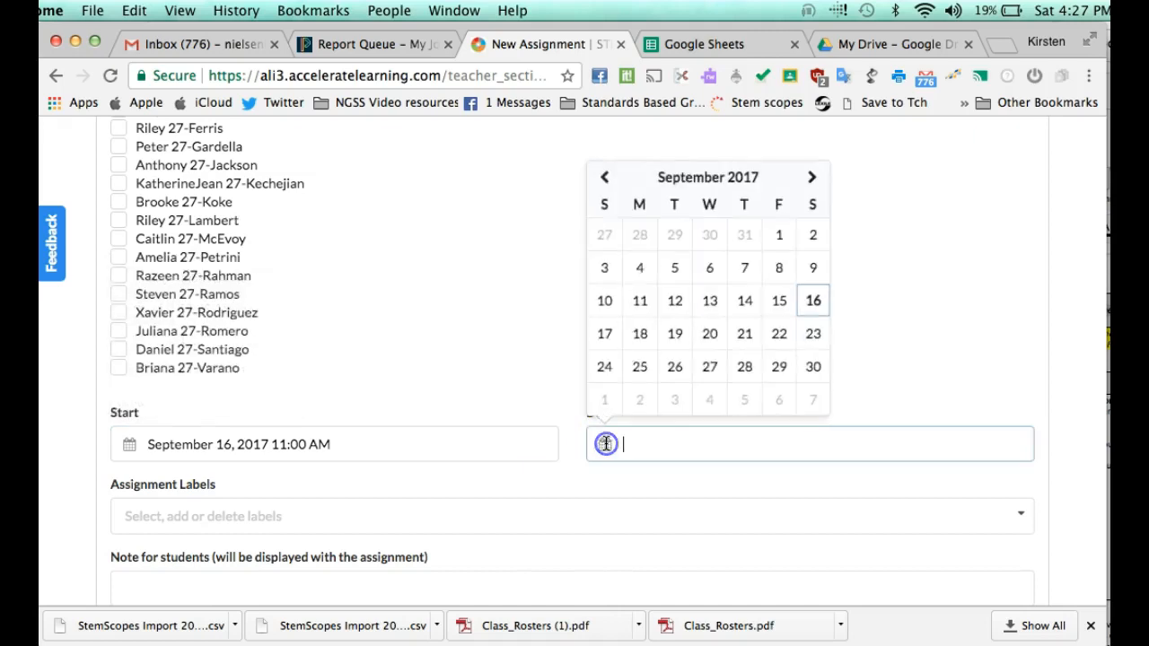
click(640, 335)
click(634, 368)
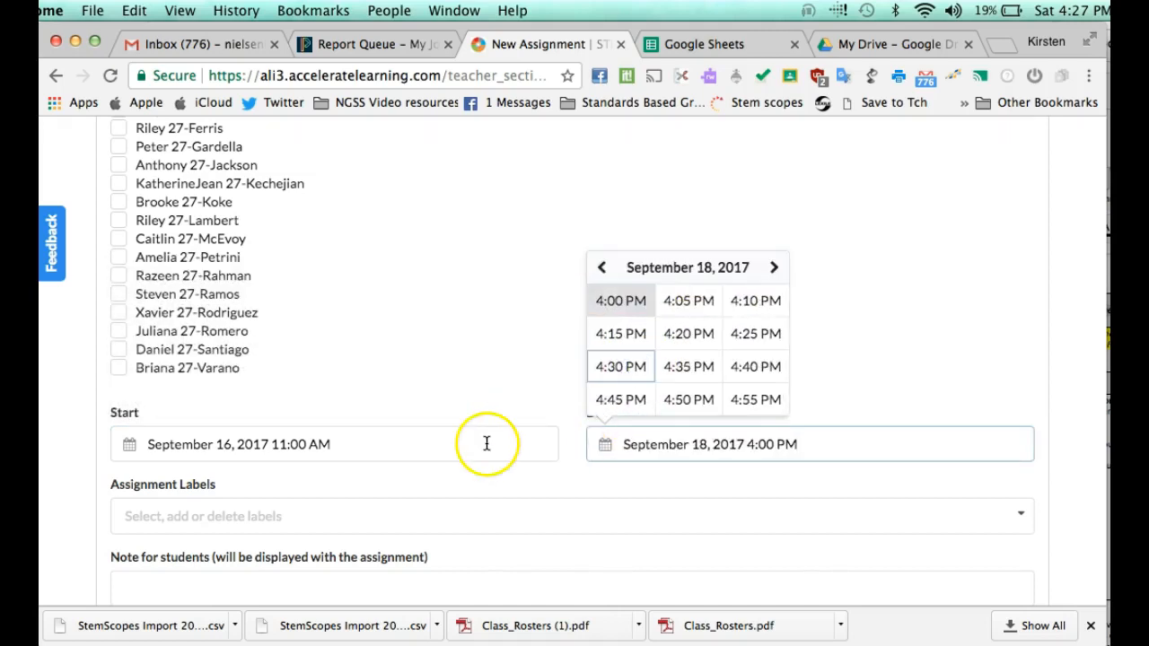
Step: Choose Homework as the assignment label
scroll(487, 443, down, 2)
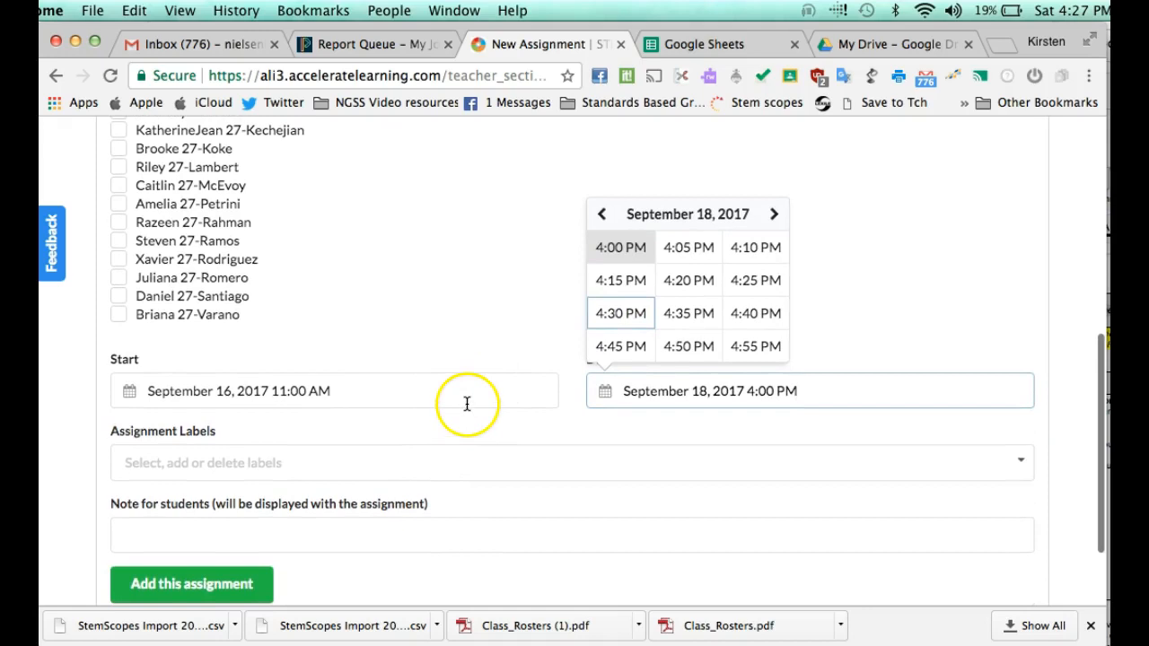
scroll(489, 406, down, 1)
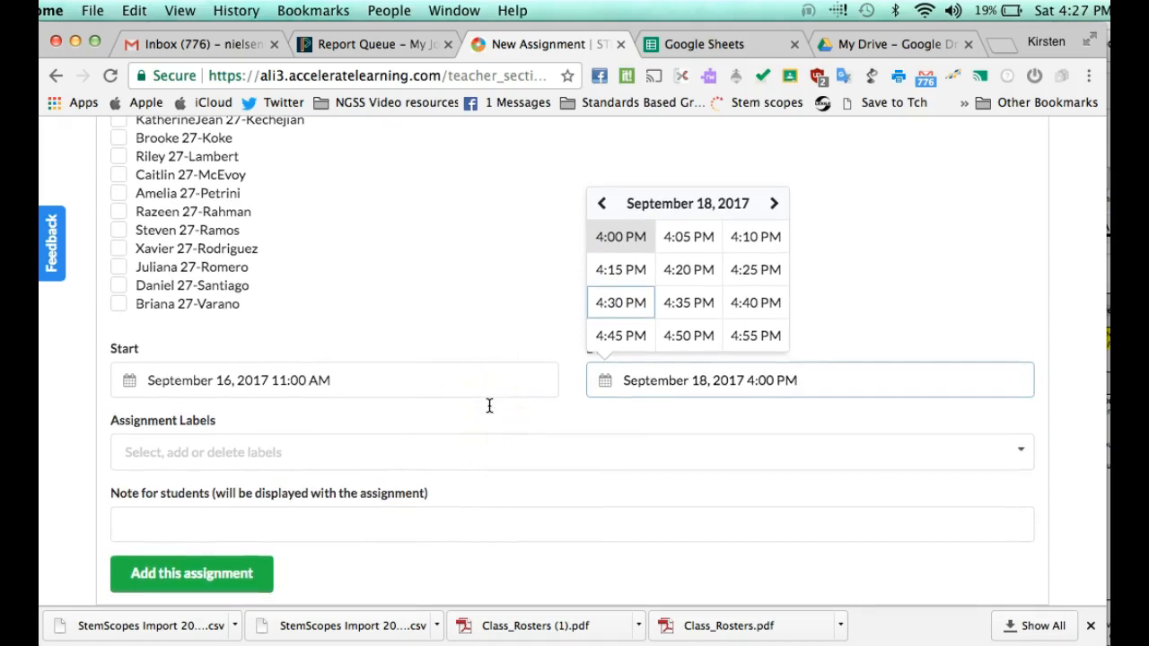
scroll(476, 422, down, 1)
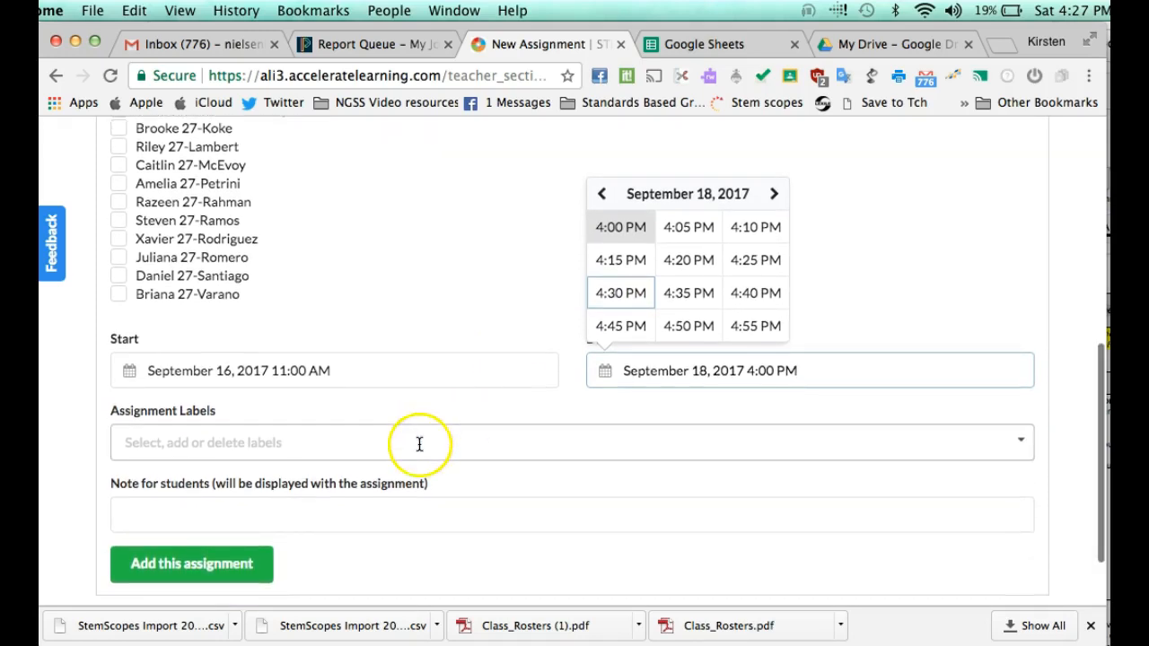
click(419, 444)
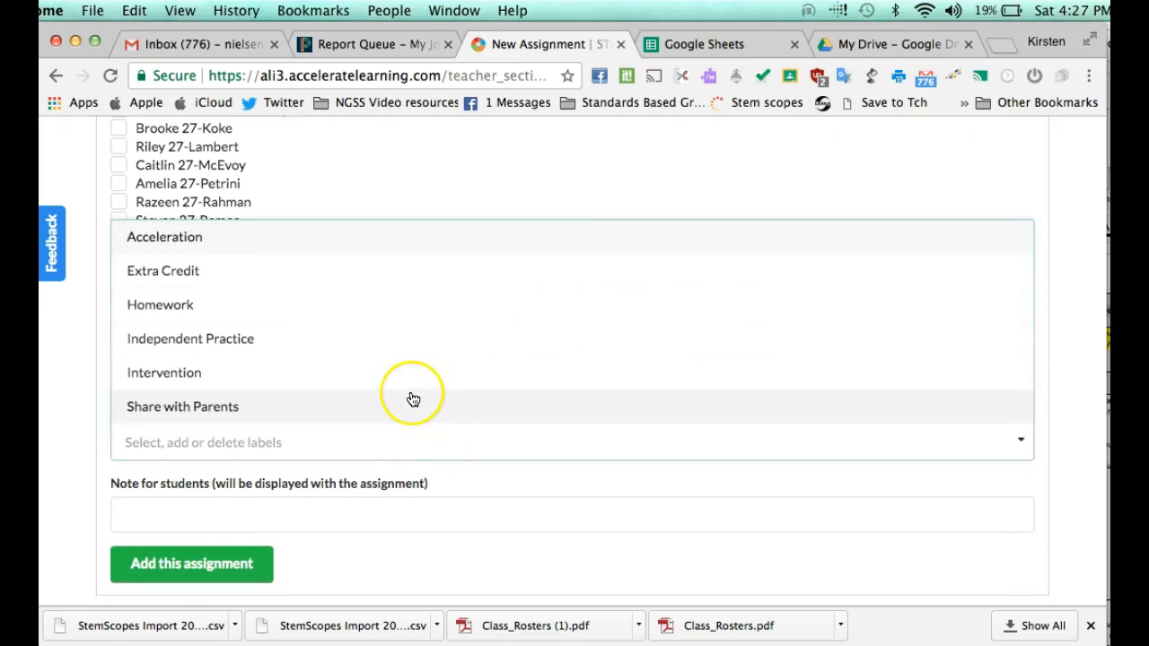
scroll(413, 400, down, 1)
scroll(386, 372, up, 1)
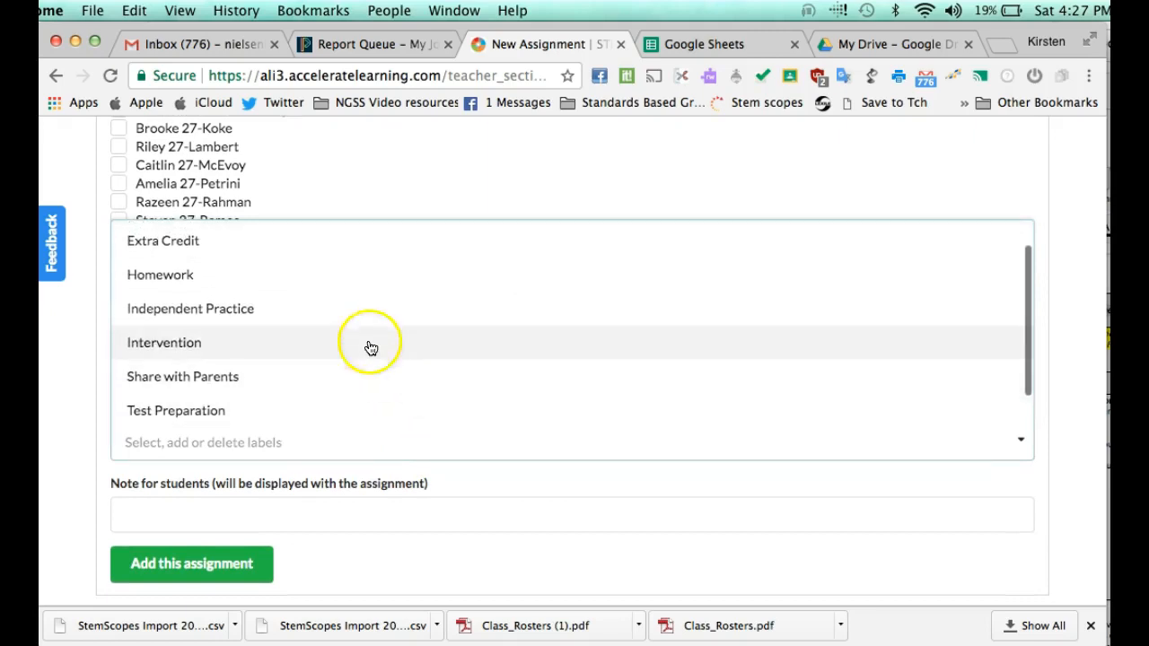
click(339, 276)
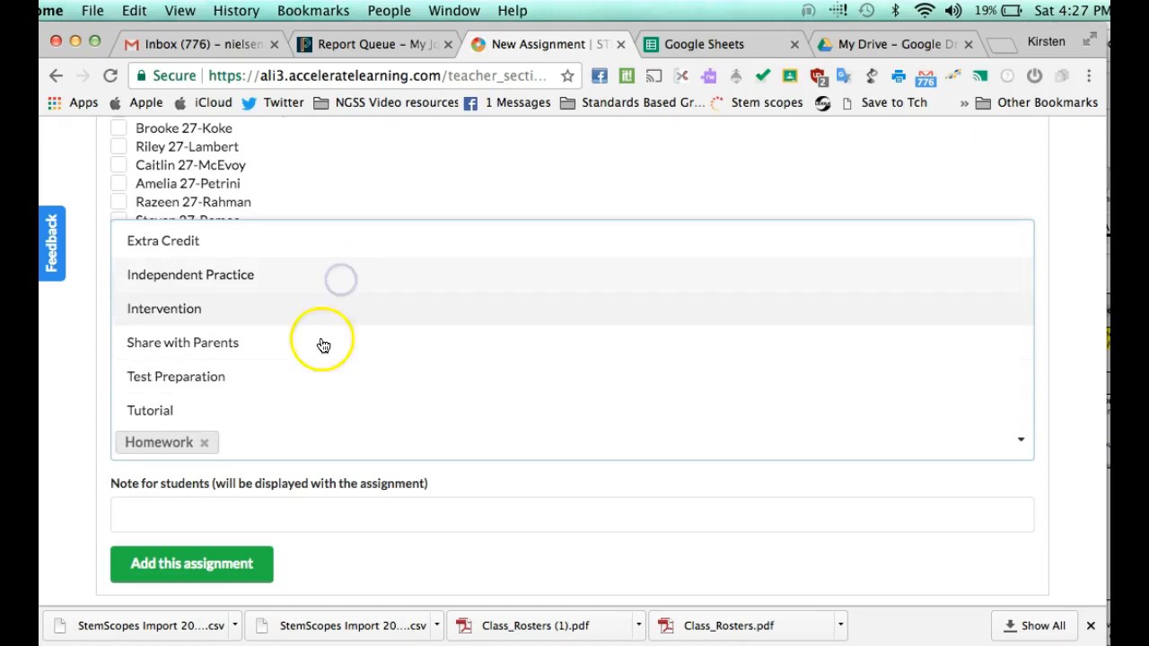
scroll(325, 440, down, 2)
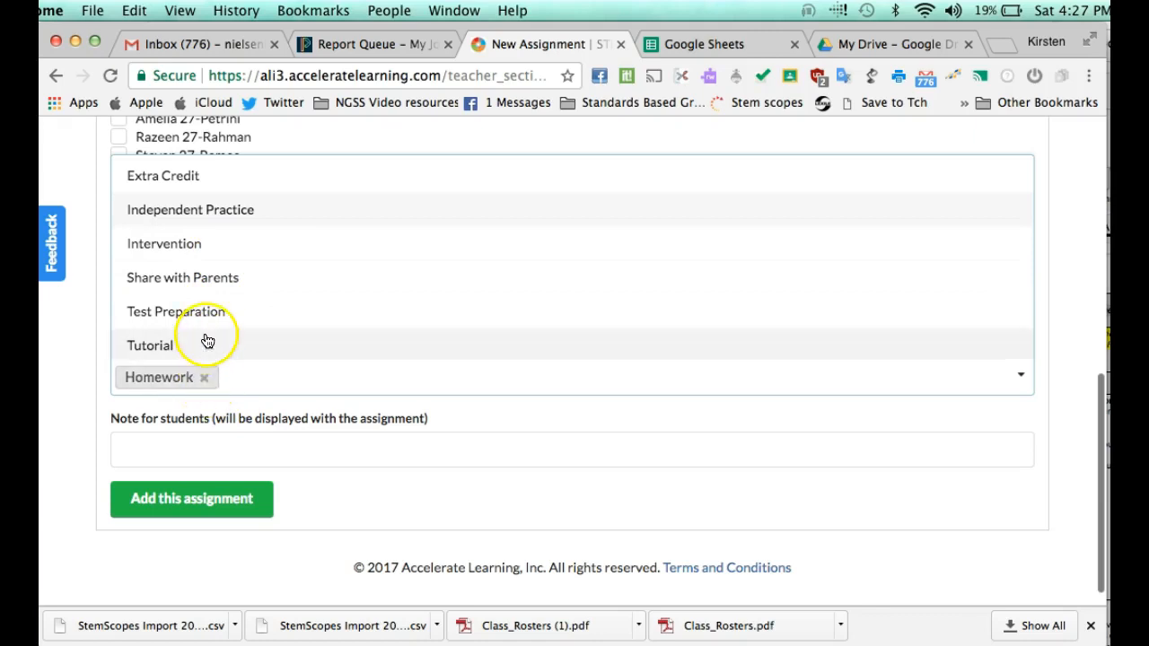
Step: Enter the note 'Watch the video and answer questions 1 -3 in complete sentences.' and add the assignment
click(219, 457)
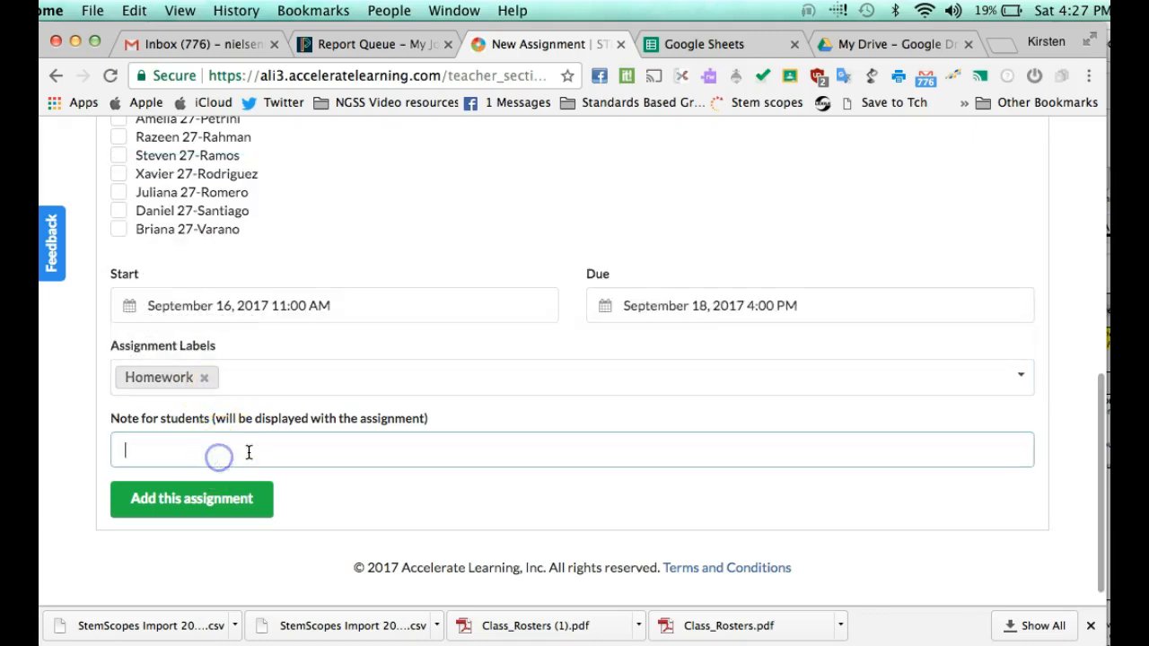
scroll(351, 372, down, 1)
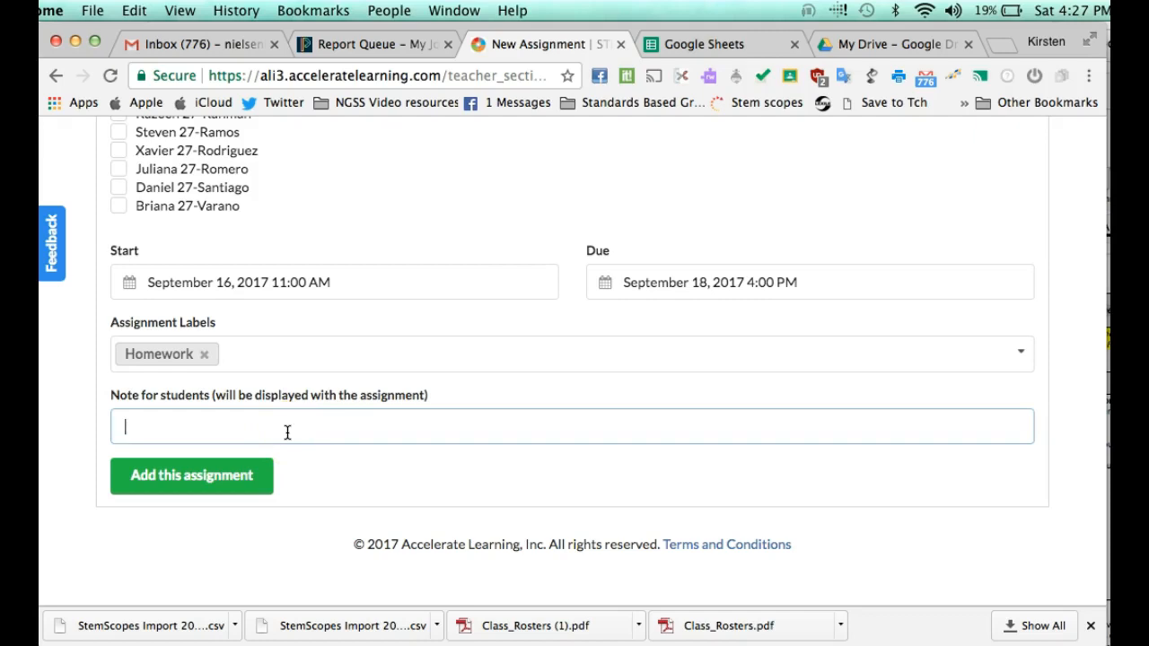
text(Watch)
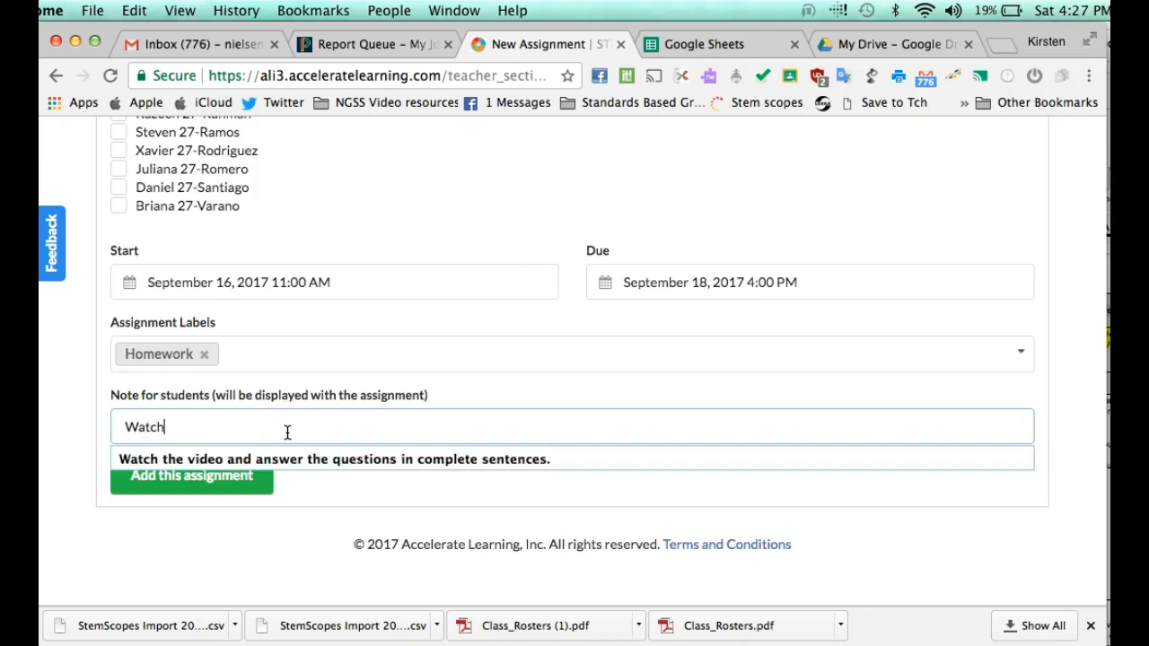
key(Down)
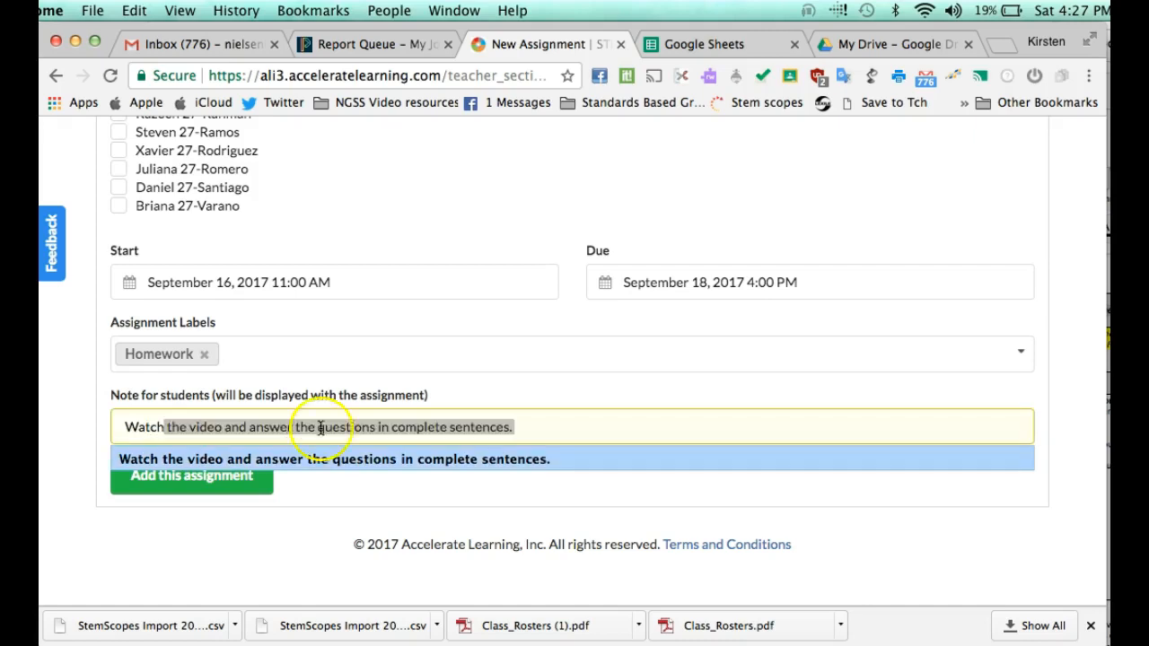
key(Return)
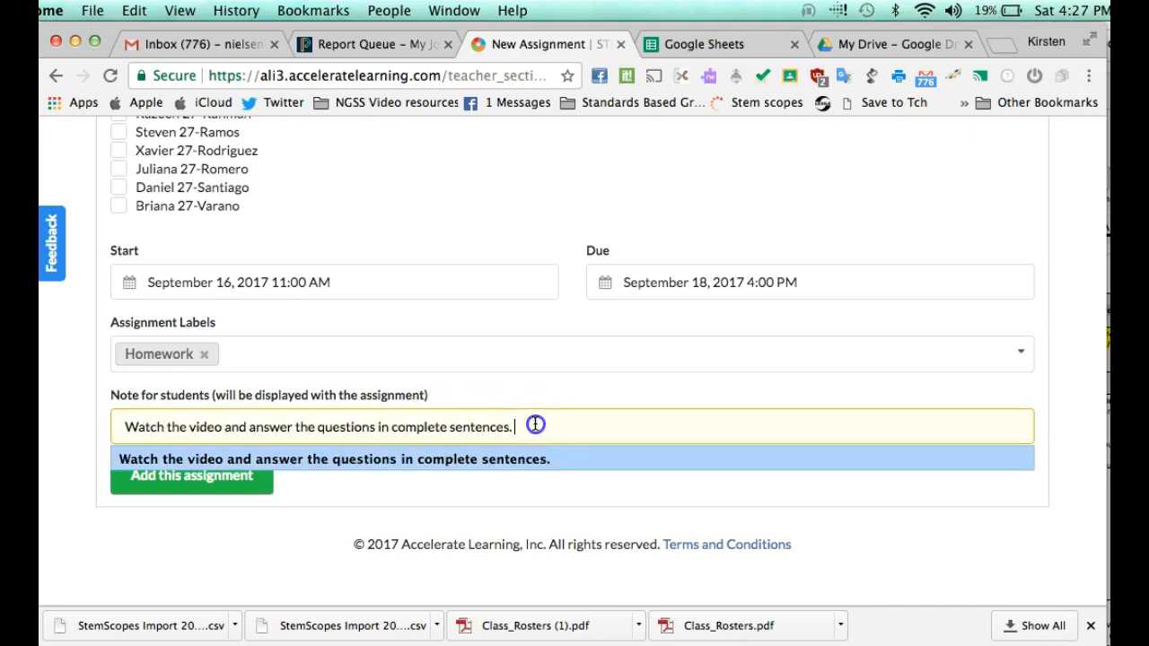
click(376, 427)
key(BackSpace)
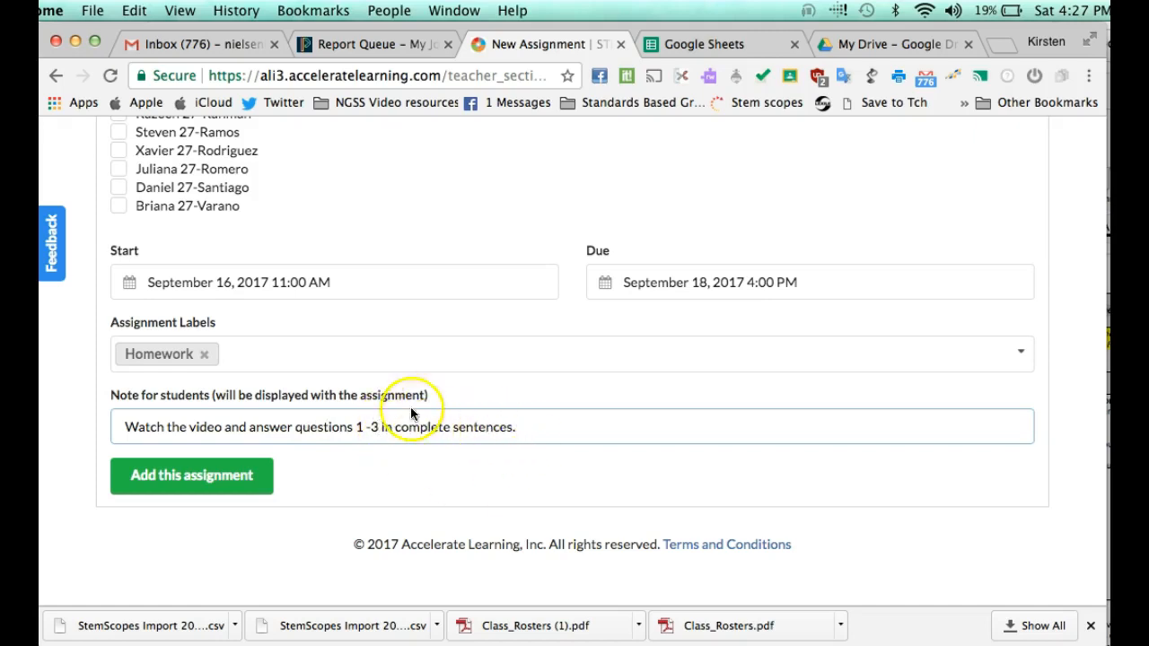
click(244, 478)
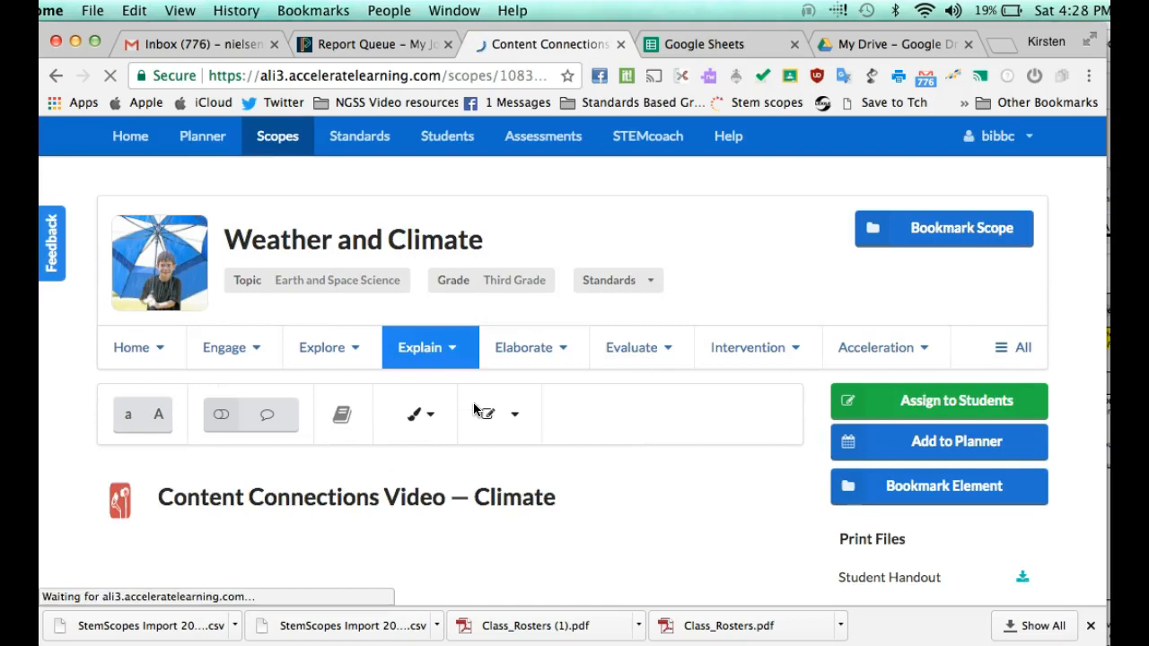
Step: Open Reading Science B from the Elaborate menu and start a new assignment for it
scroll(473, 403, down, 3)
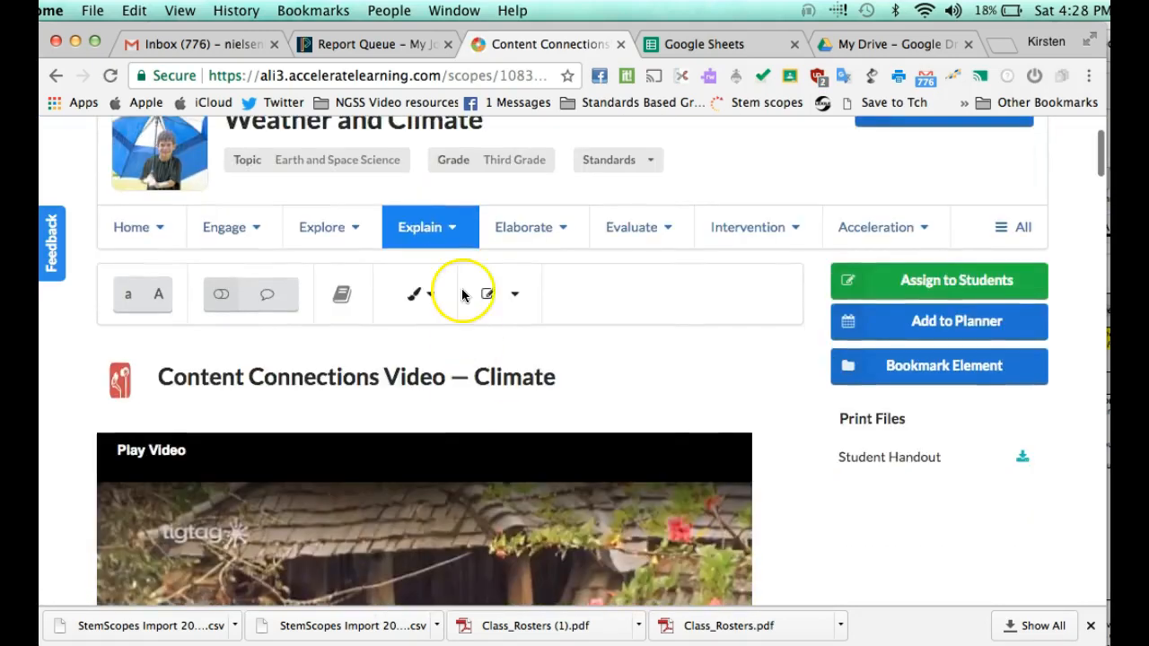
click(434, 253)
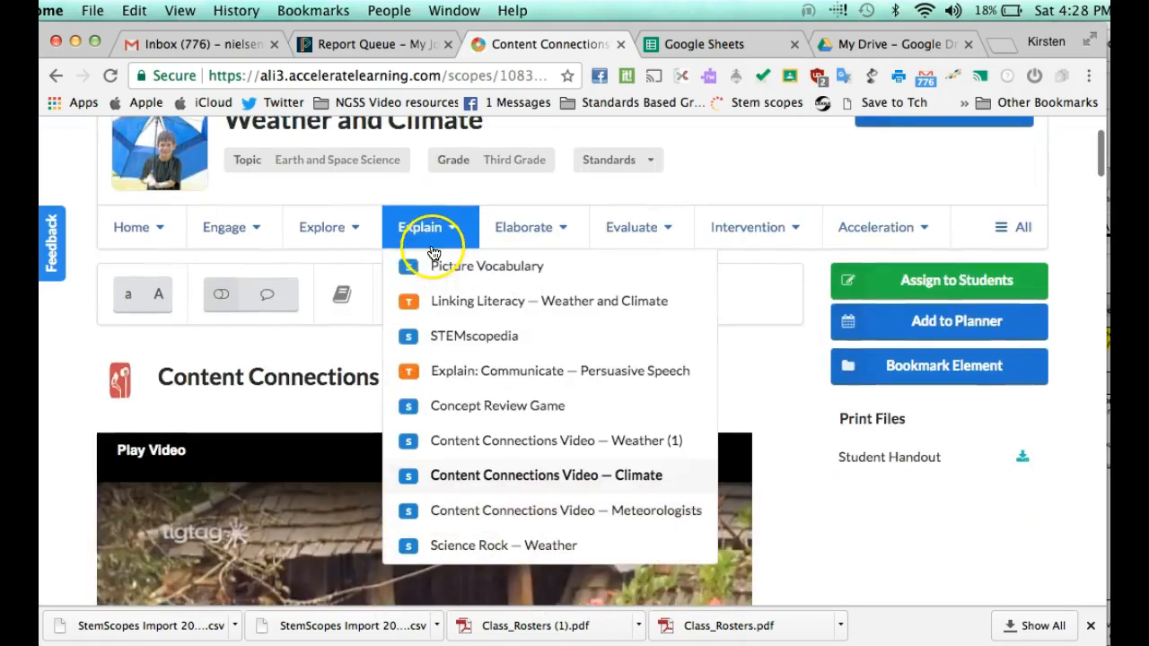
click(485, 461)
mouse_move(526, 229)
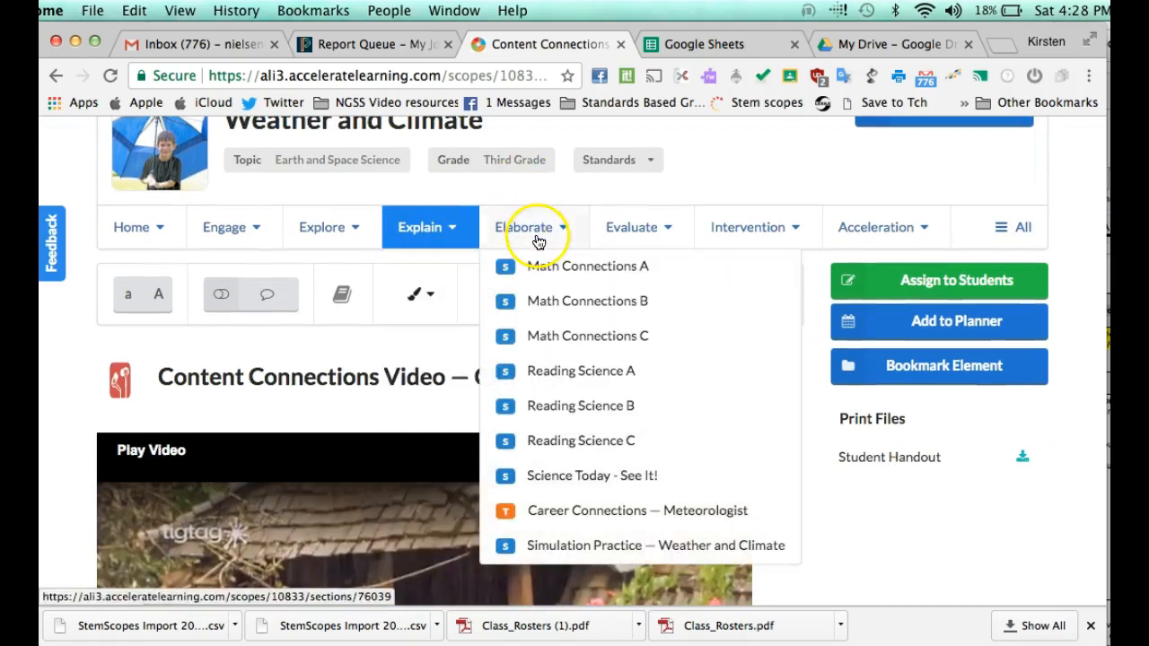
click(553, 409)
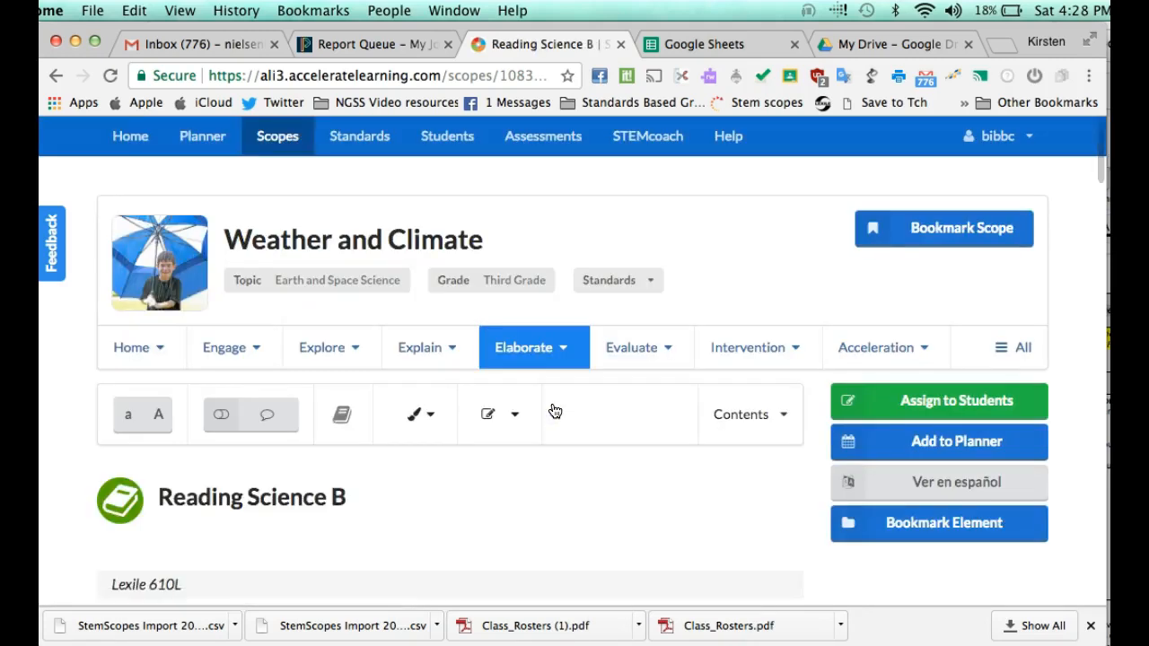
scroll(554, 410, down, 1)
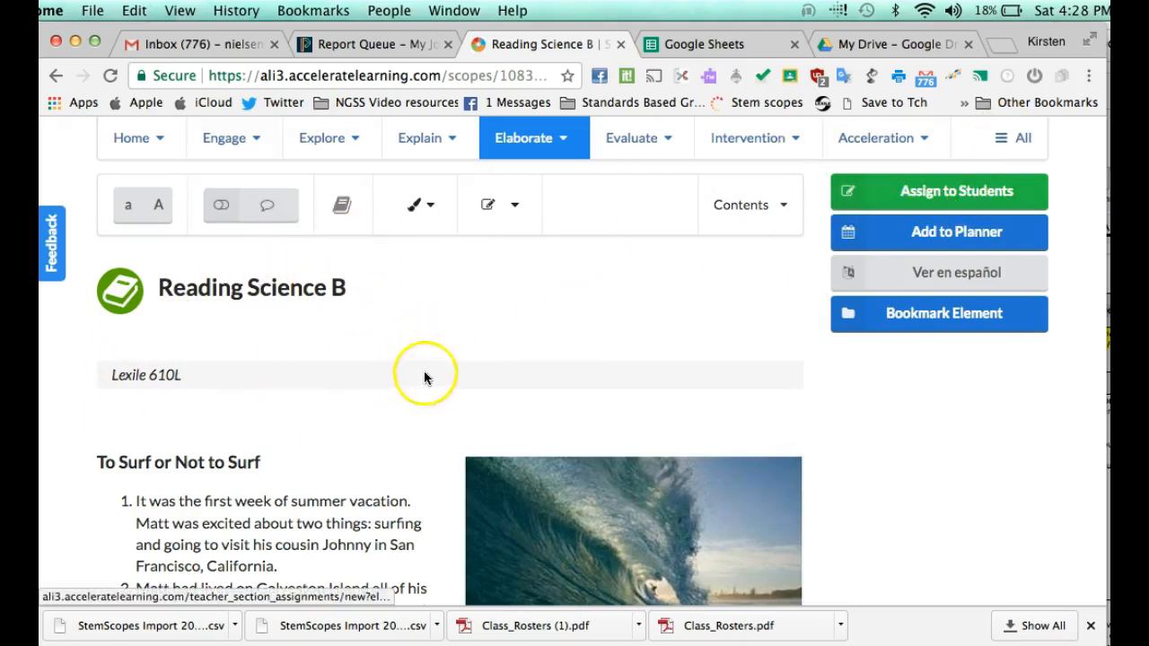
click(909, 198)
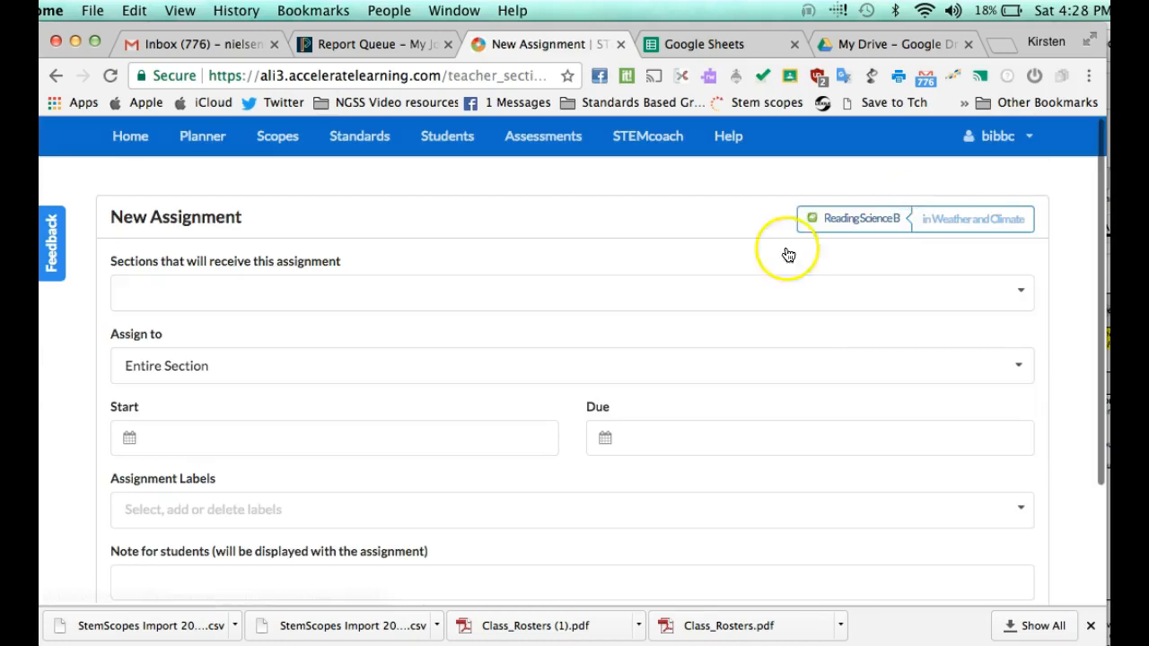
Step: Pick the 2017-2018 Class section and Individual Students for the Reading Science B assignment
click(441, 291)
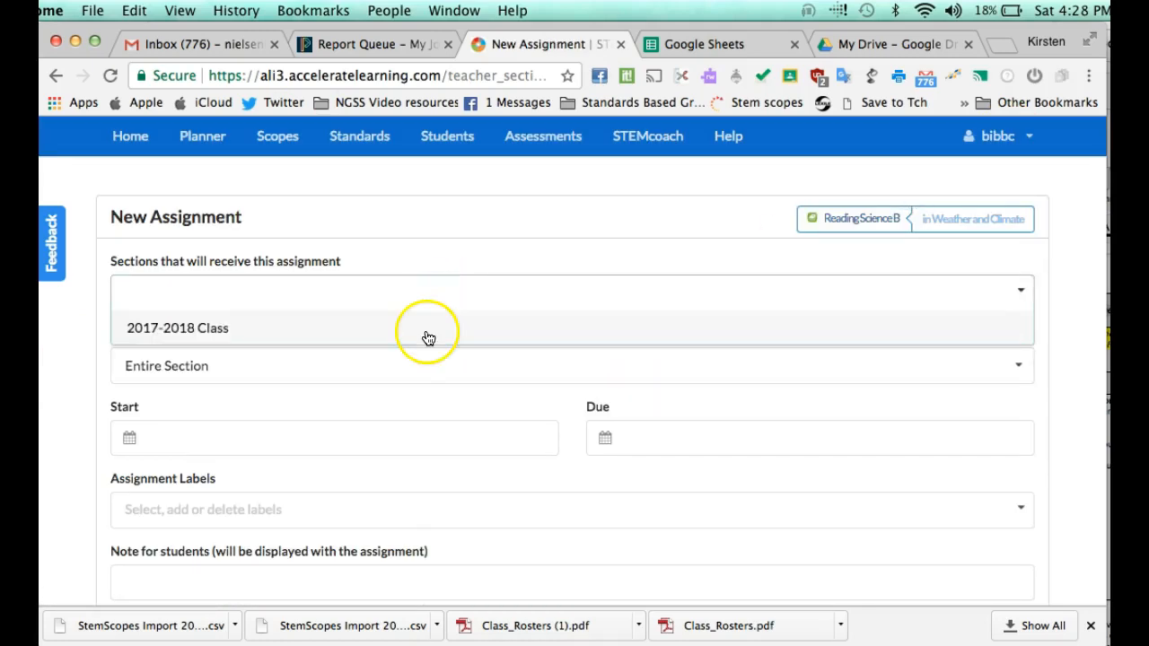
click(425, 337)
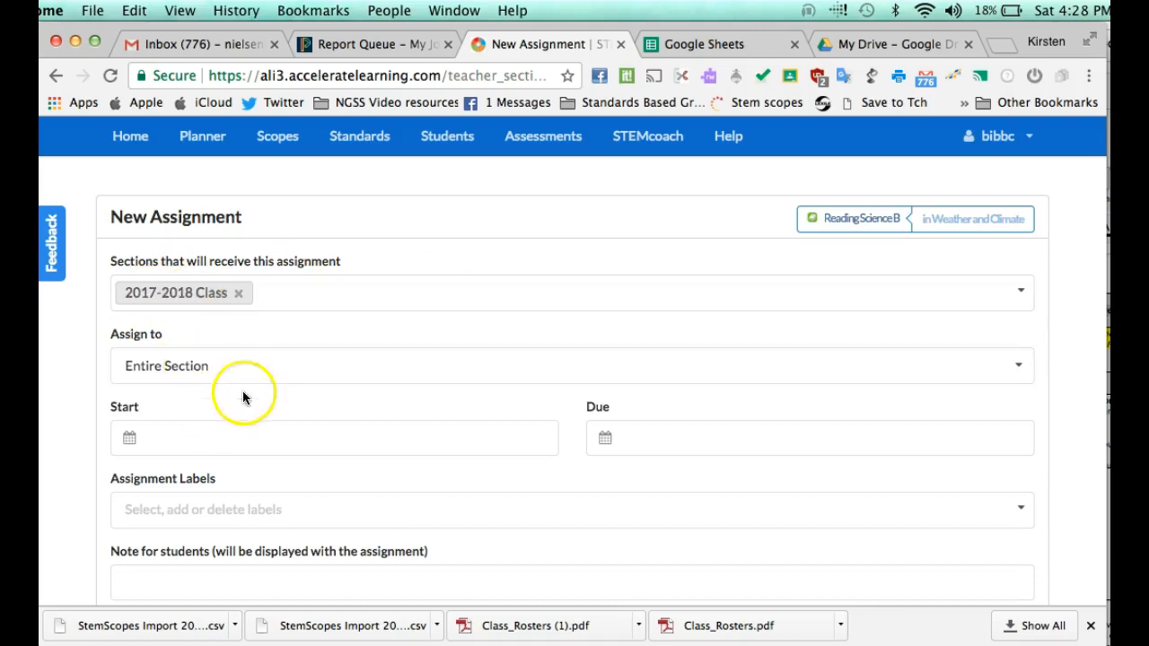
click(265, 371)
click(225, 437)
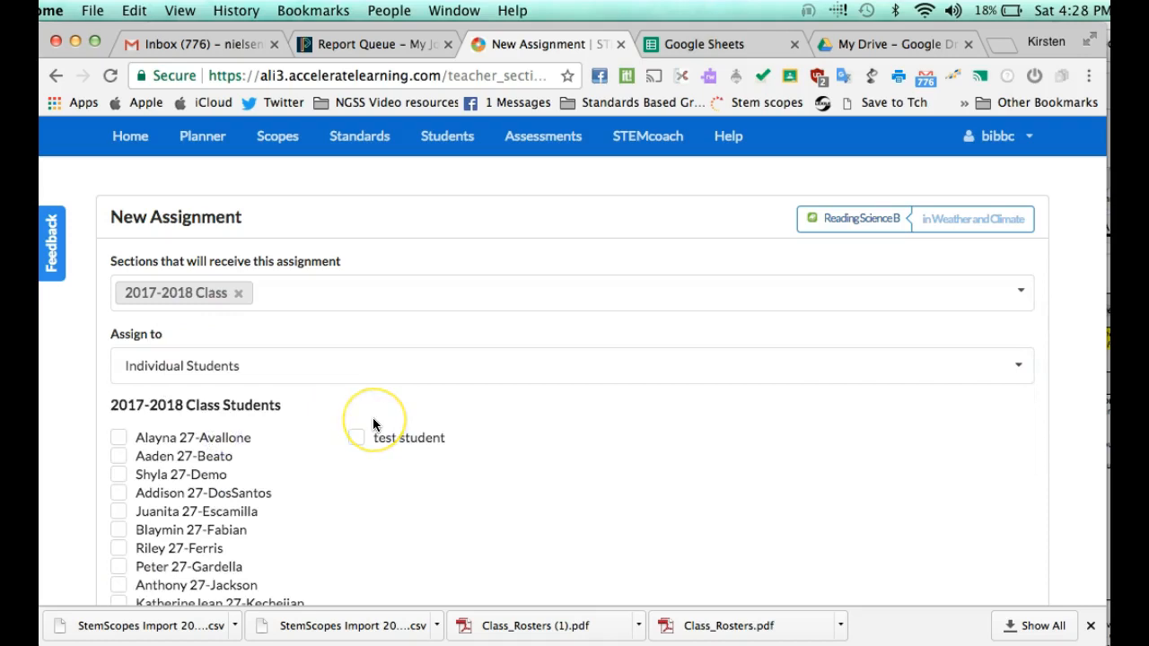
scroll(374, 425, down, 3)
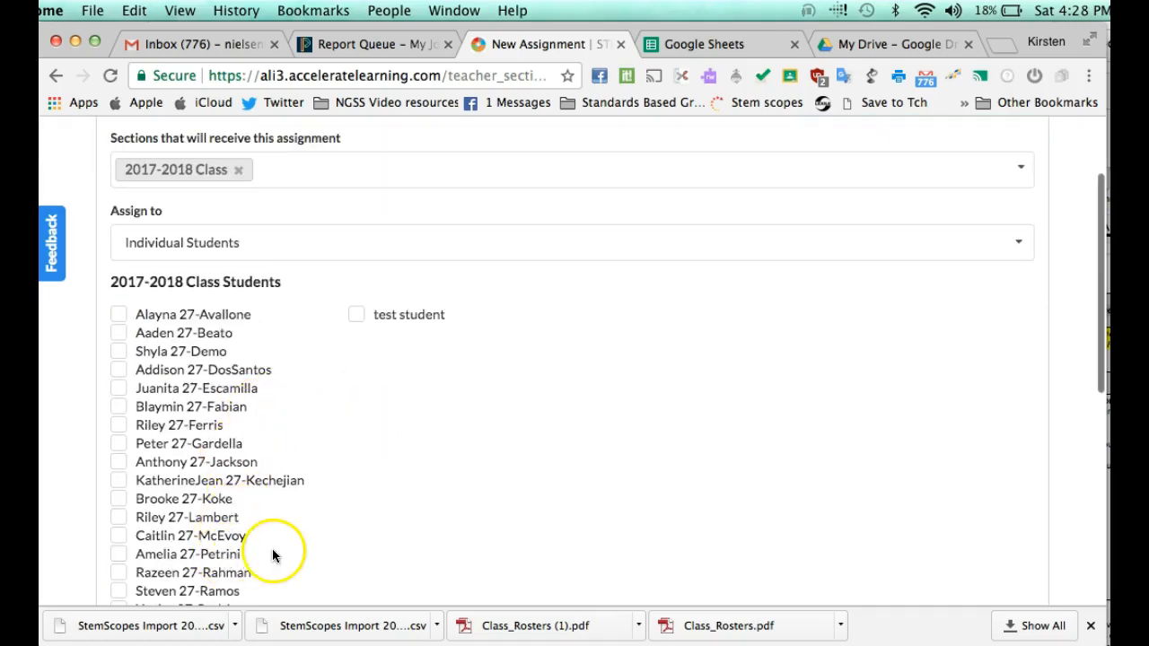
scroll(274, 556, down, 1)
scroll(289, 521, down, 6)
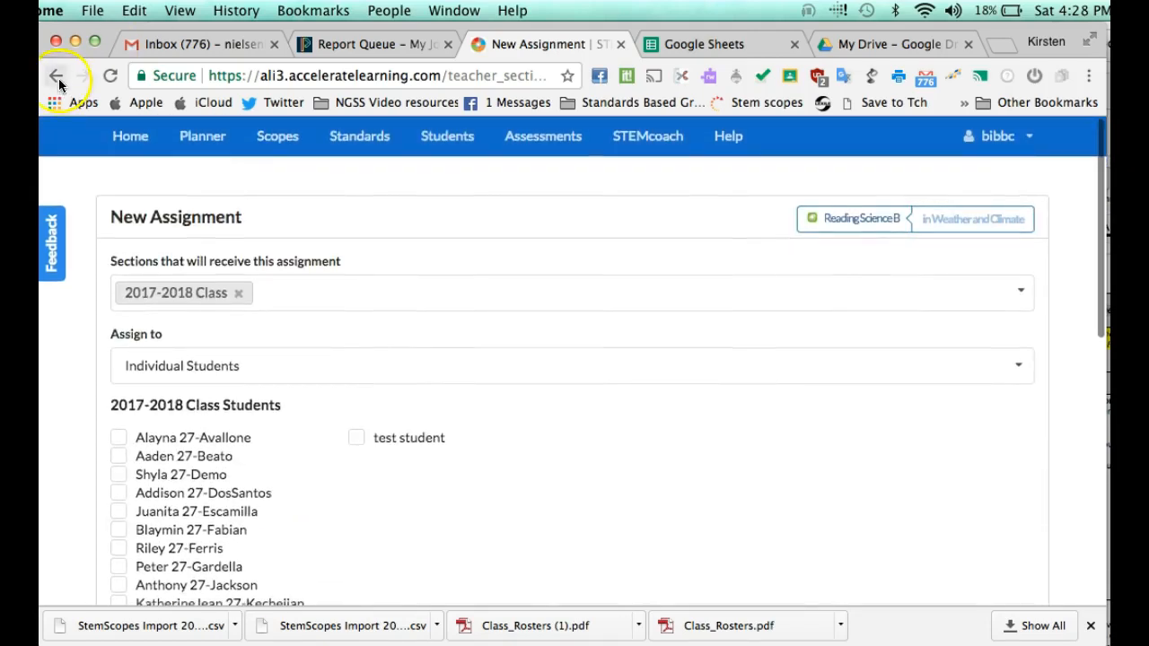
Step: Discard the unsaved form and return to the Reading Science B lesson page
click(58, 79)
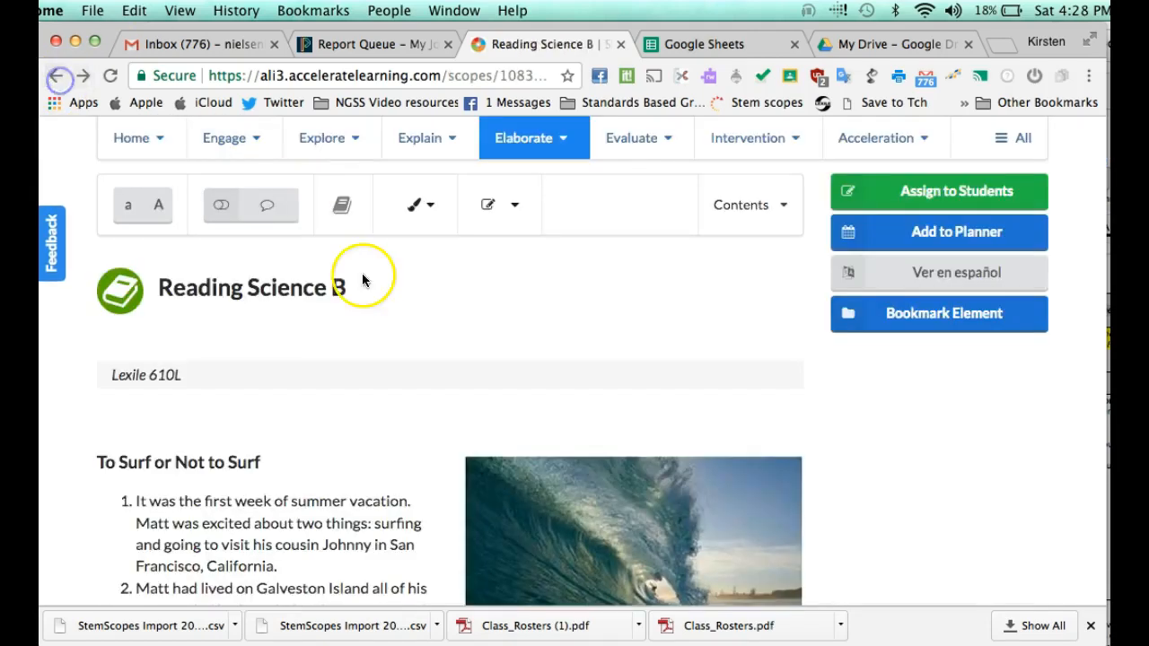
scroll(408, 406, down, 1)
scroll(409, 406, up, 6)
Step: Log out of the teacher account and try signing in with the suggested test student username
click(1013, 150)
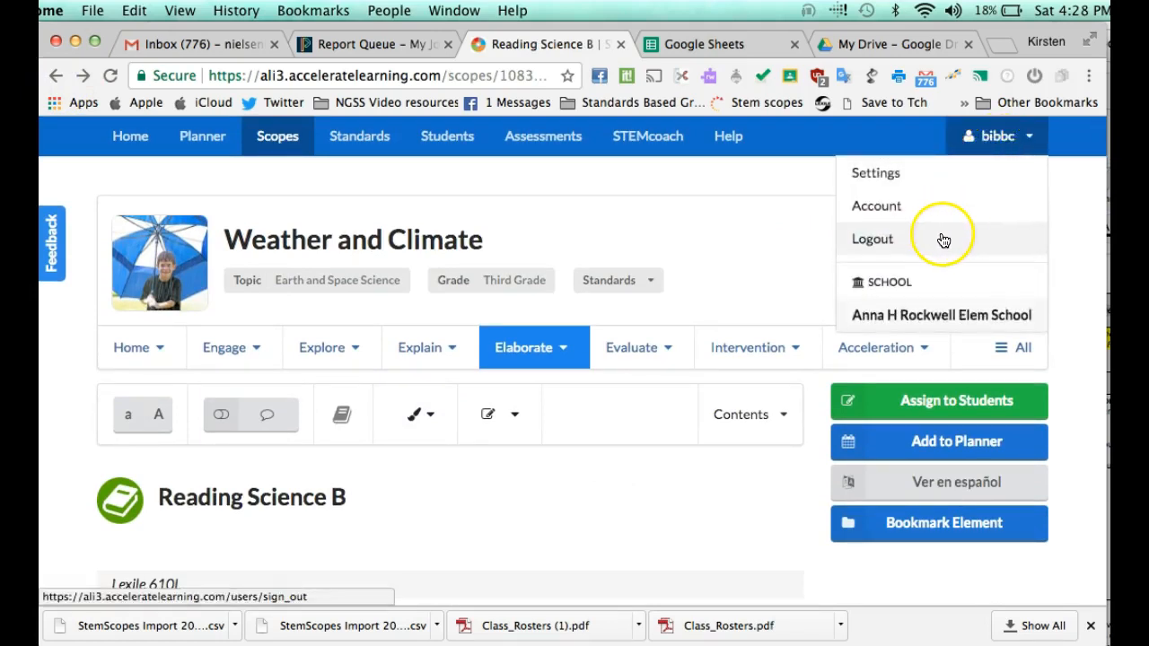
click(321, 349)
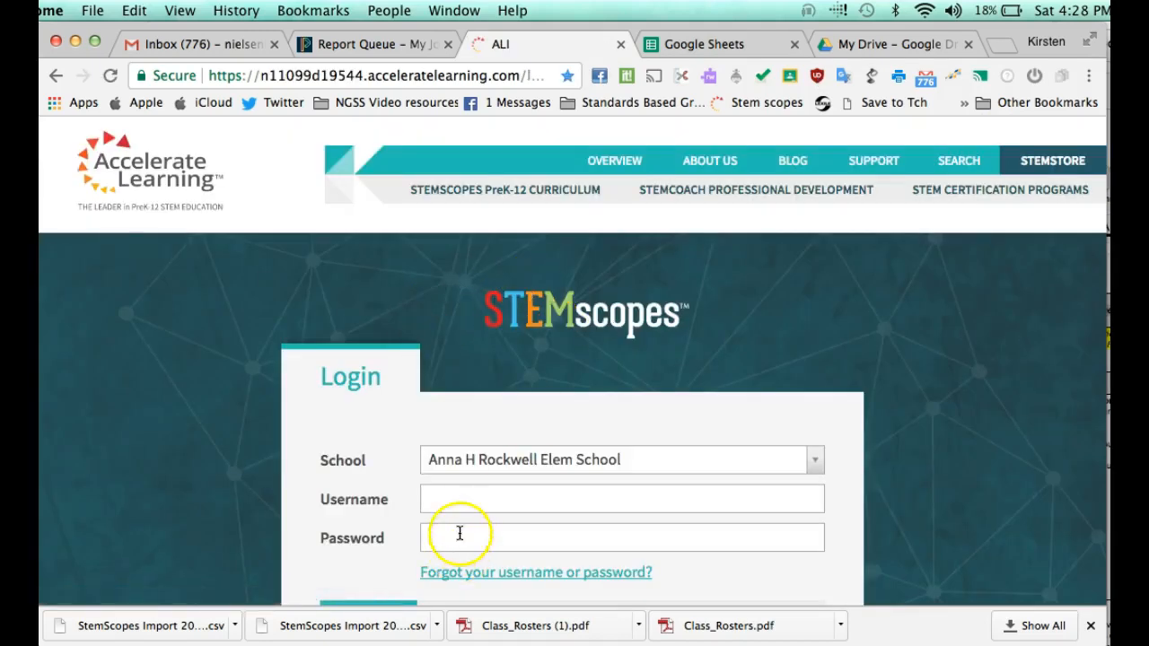
click(463, 500)
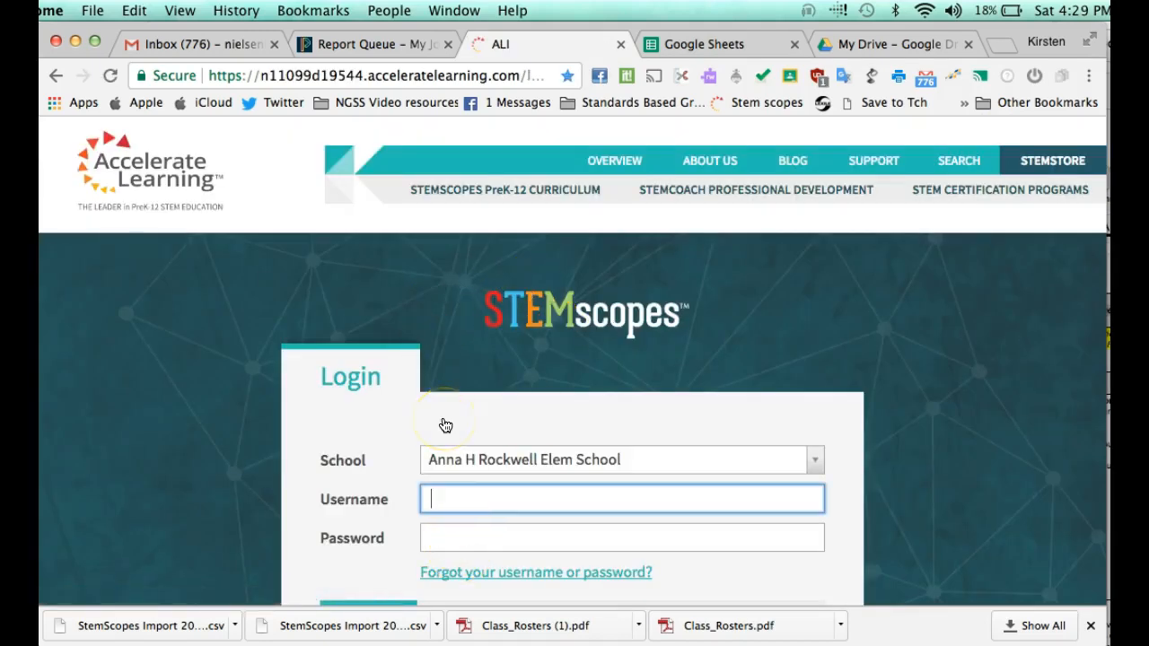
text(test)
key(Down)
key(Return)
key(Tab)
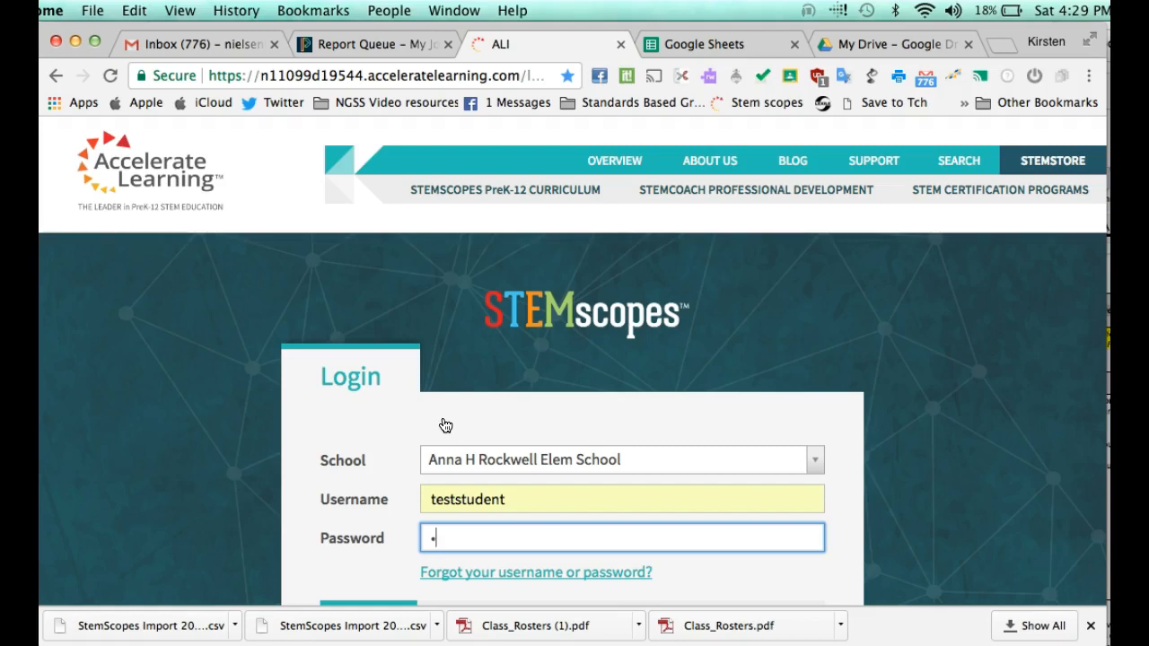
scroll(441, 423, down, 2)
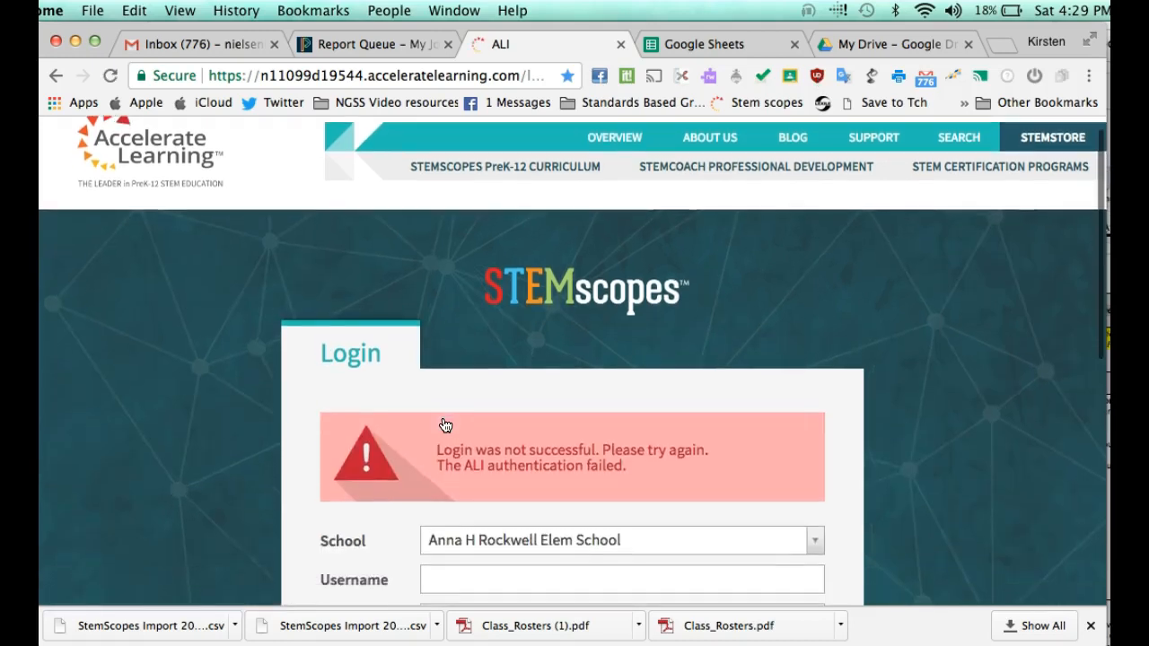
Step: Re-enter the test student's username from autofill, remove the extra digits, and move to the password
click(466, 521)
text(tests)
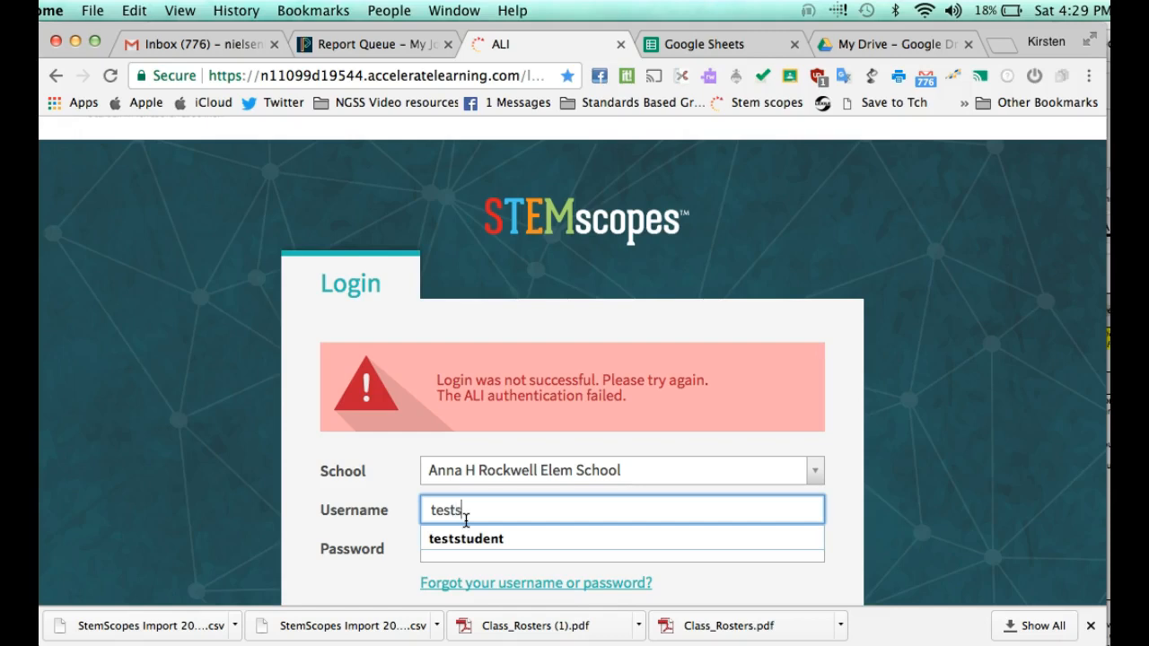
key(Down)
text(s)
key(Return)
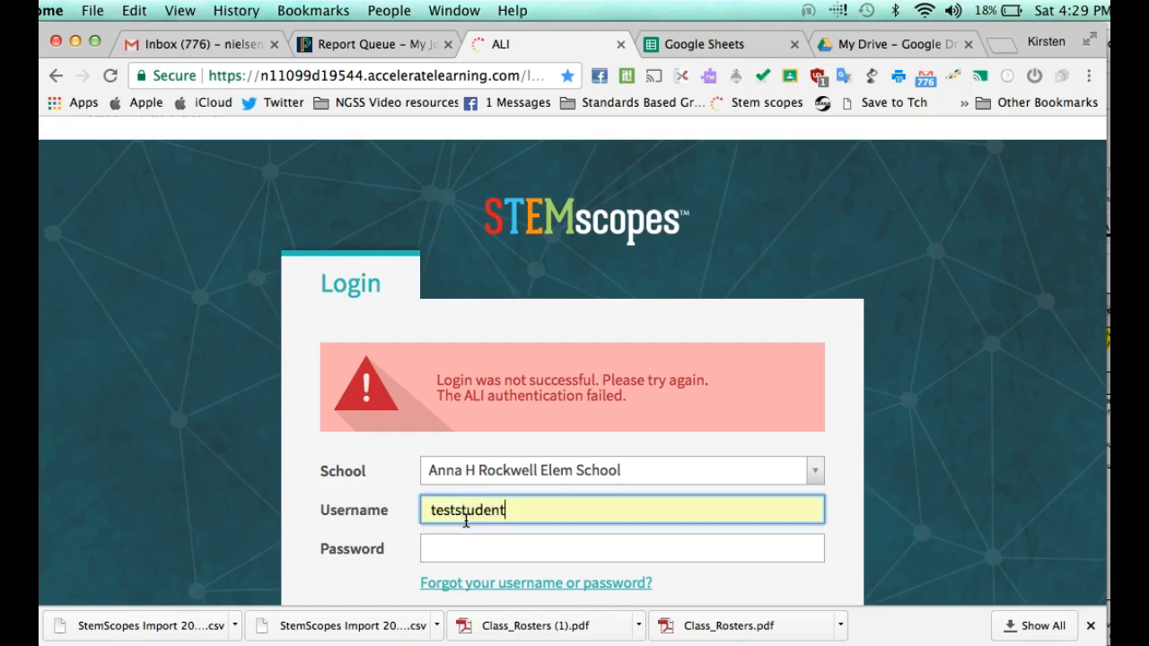
text(12345)
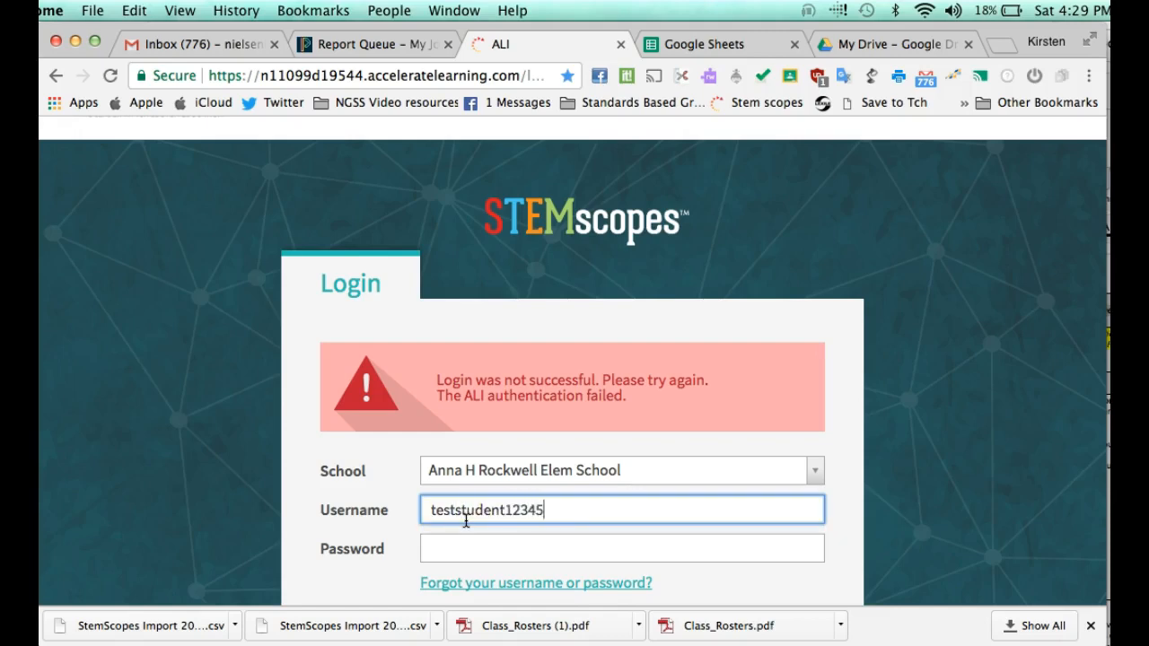
text(2)
key(BackSpace)
key(BackSpace)
key(Tab)
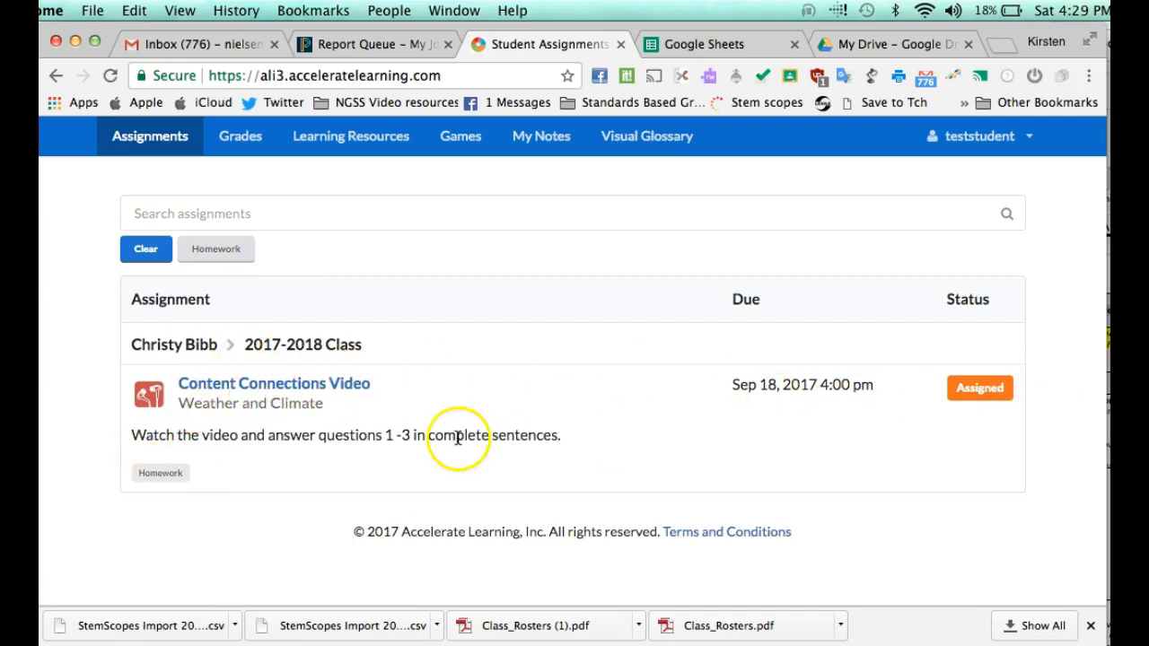
Step: Open the Content Connections Video assignment and play the Climate video briefly, then pause it
click(333, 385)
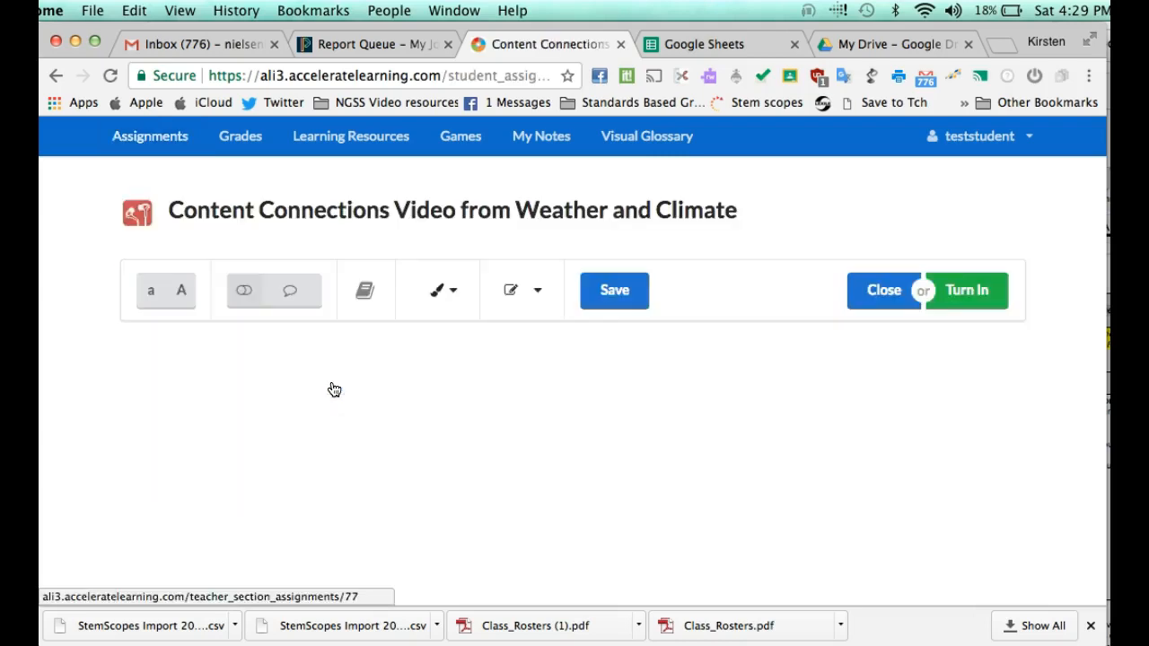
scroll(390, 401, down, 3)
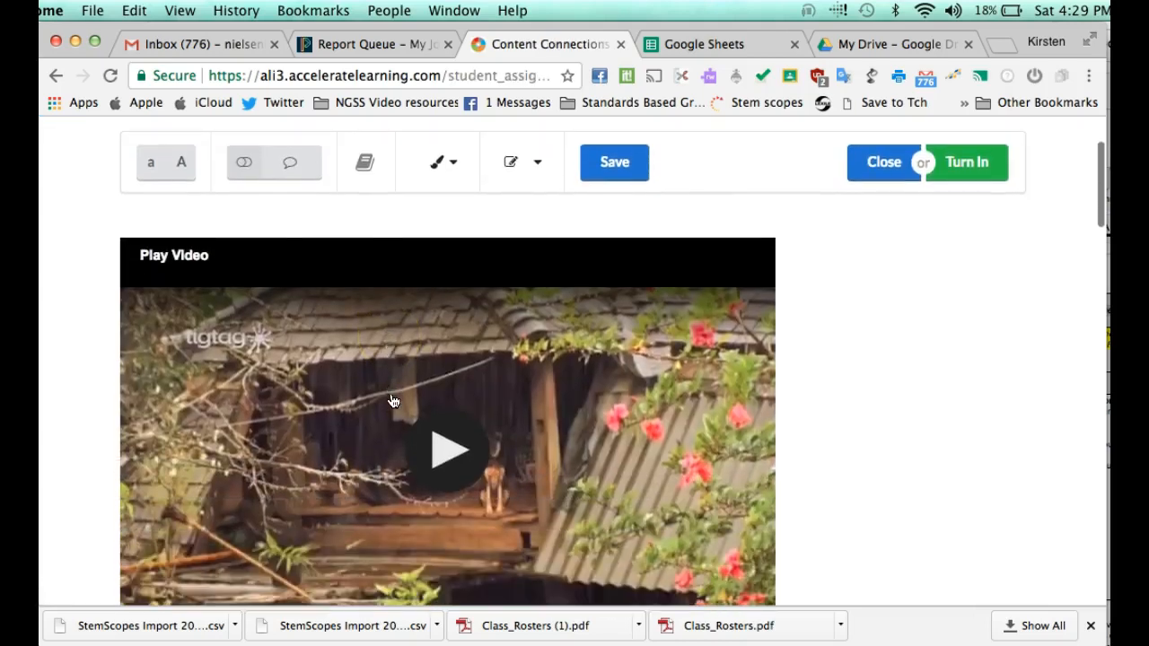
scroll(438, 435, down, 1)
scroll(438, 434, down, 8)
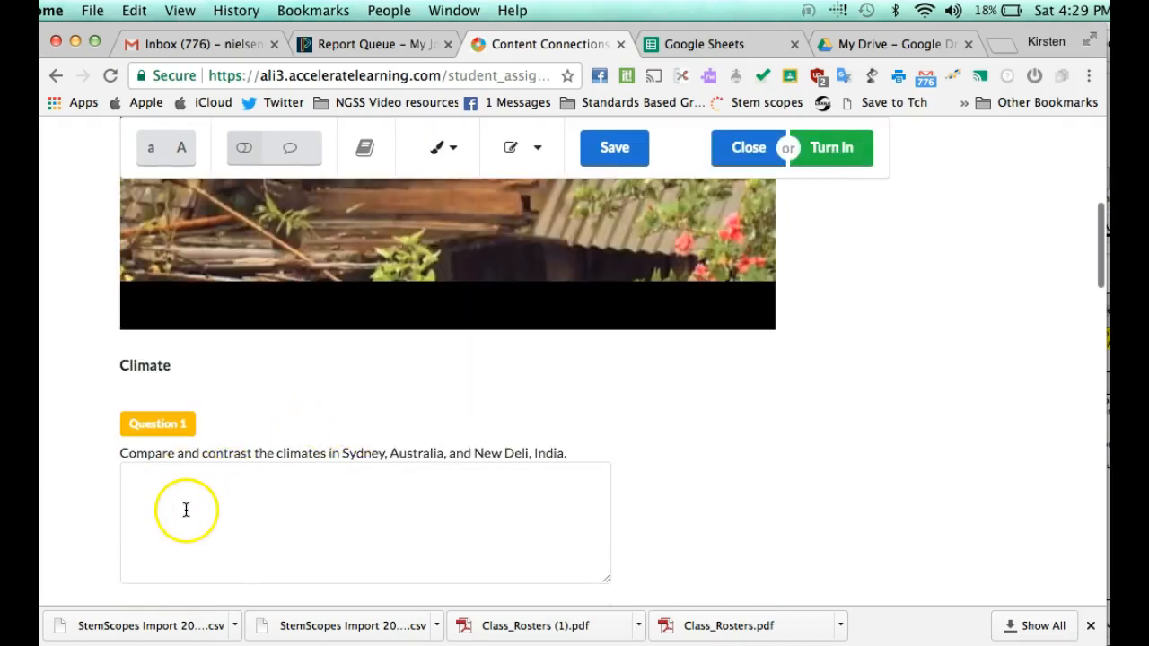
scroll(201, 492, down, 2)
scroll(202, 493, down, 4)
scroll(202, 490, up, 11)
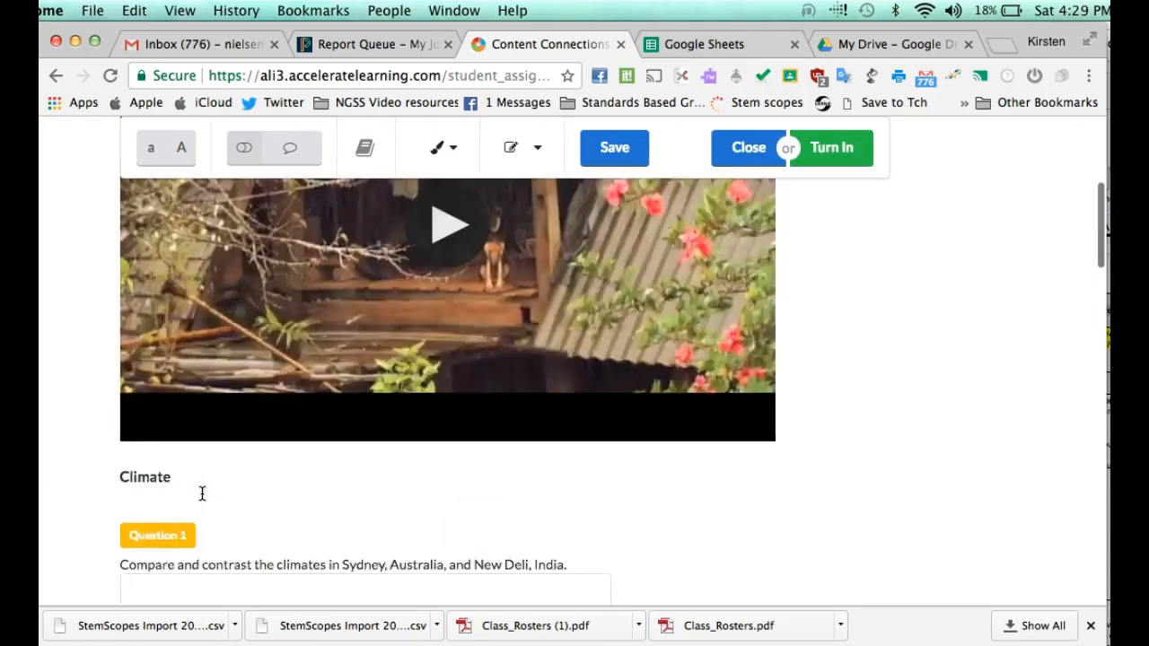
click(446, 350)
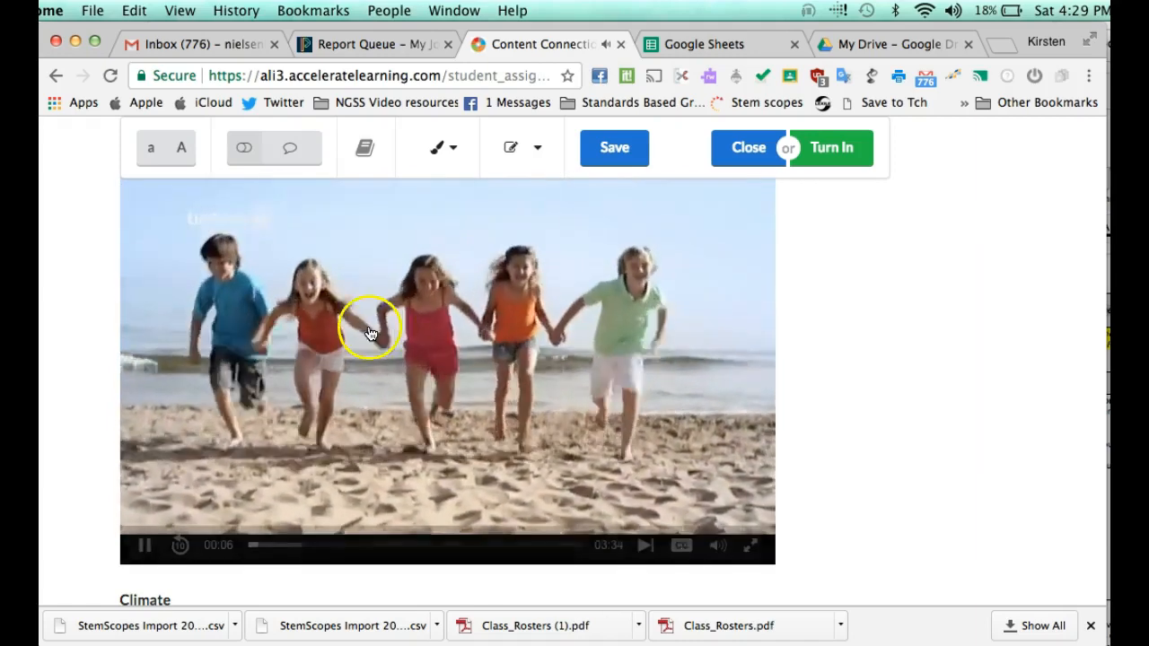
click(144, 544)
Step: Place the cursor in Question 1's answer box and select the Question 1 prompt text
scroll(264, 434, down, 2)
scroll(264, 434, down, 5)
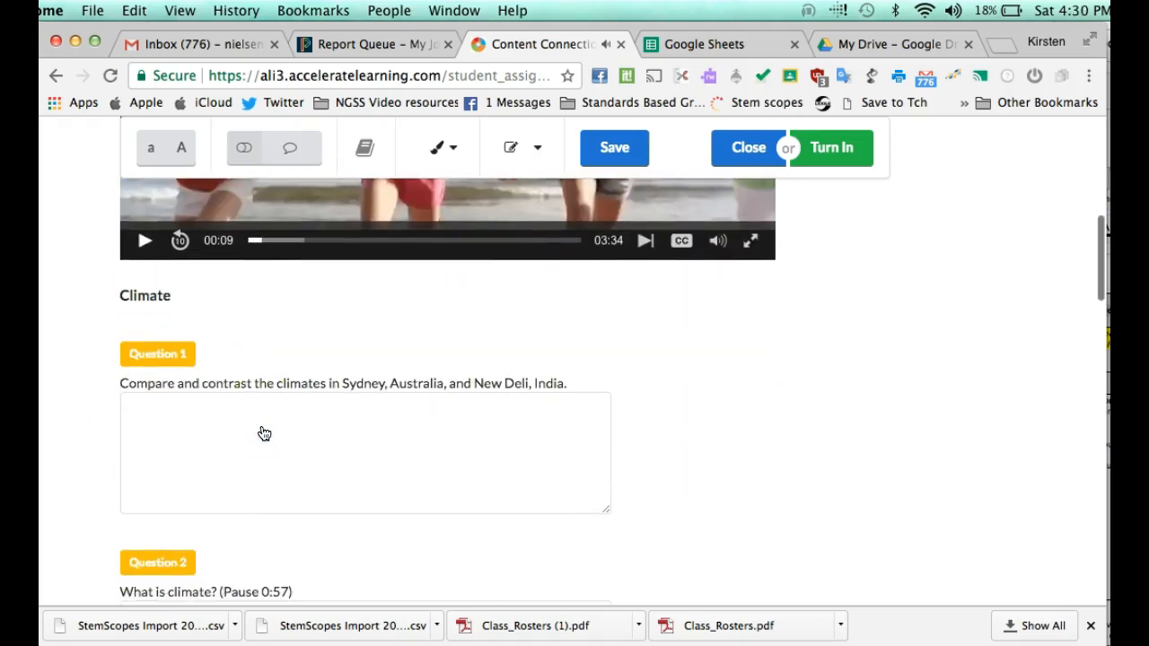
click(275, 415)
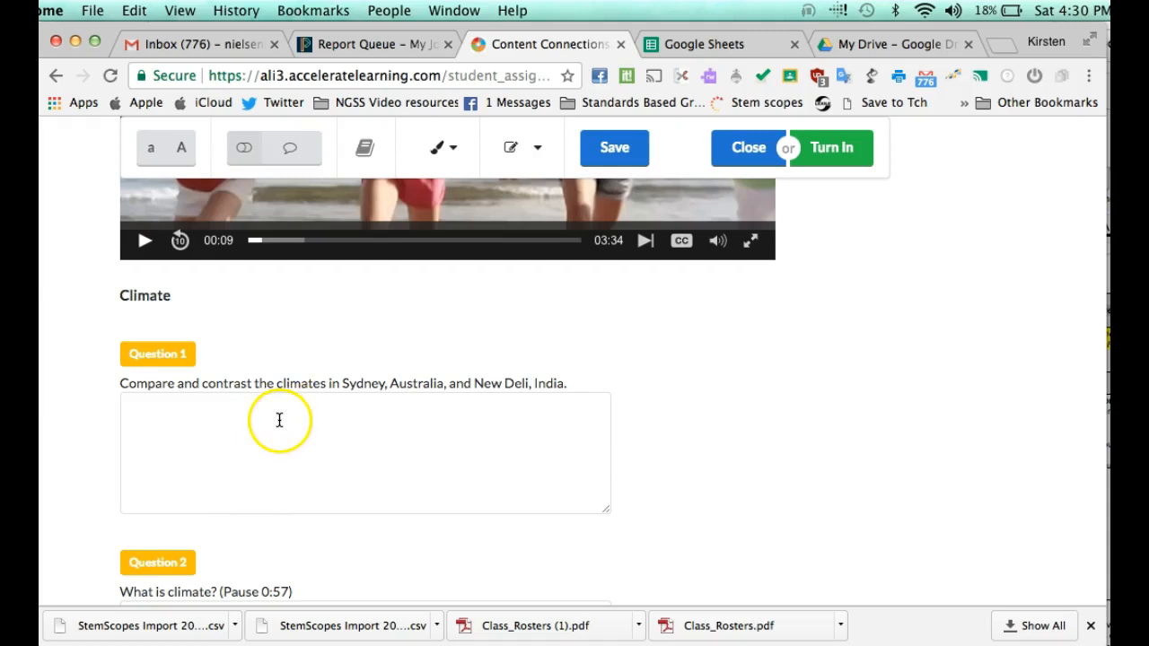
click(272, 428)
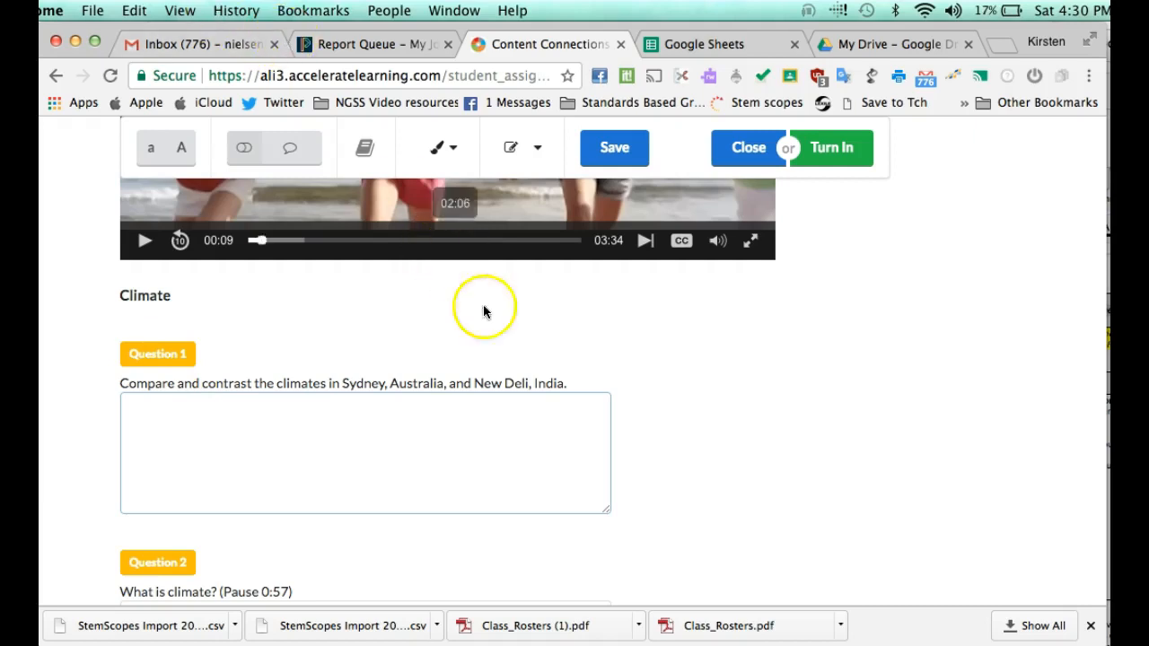
drag(575, 384, 111, 380)
key(super+c)
Step: Paste the copied prompt twice into Question 1's answer box
scroll(108, 380, up, 1)
click(154, 418)
key(super+v)
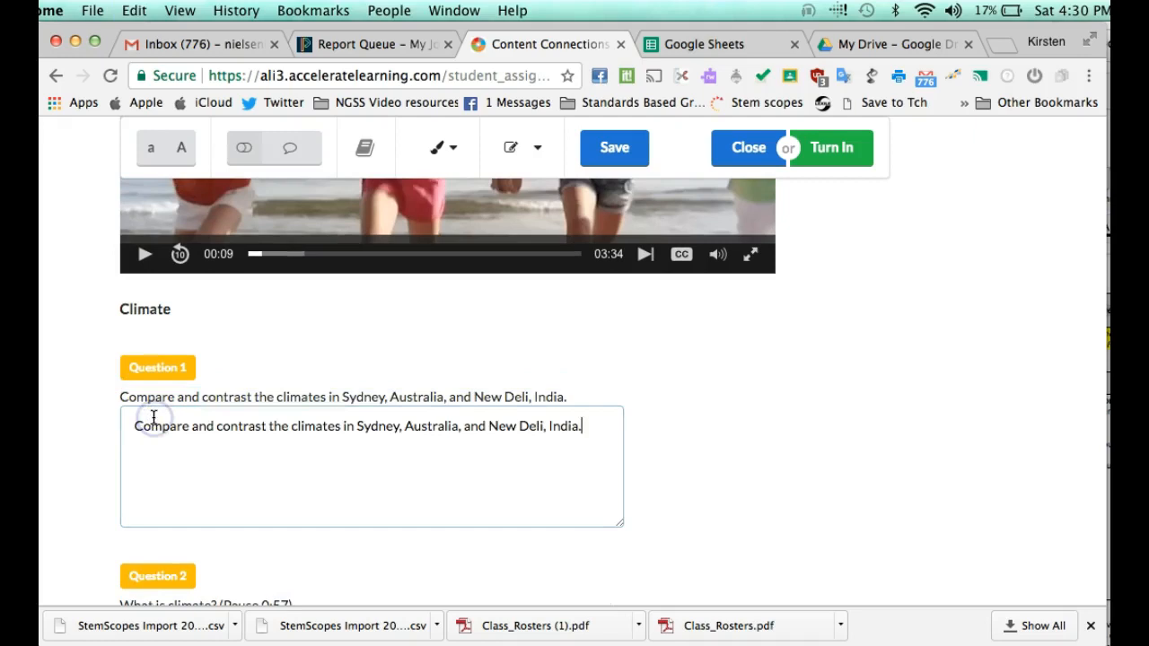
key(super+v)
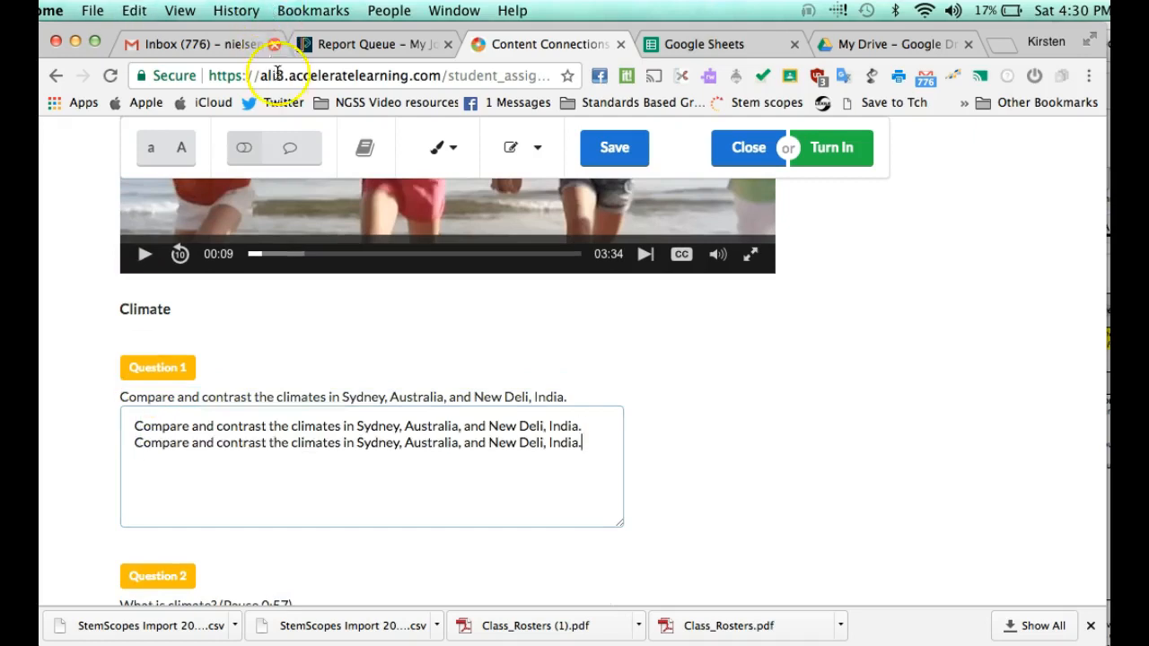
Step: Paste the prompt into the Question 2 and Question 3 answer boxes as placeholder text
scroll(296, 456, down, 3)
click(272, 477)
key(super+v)
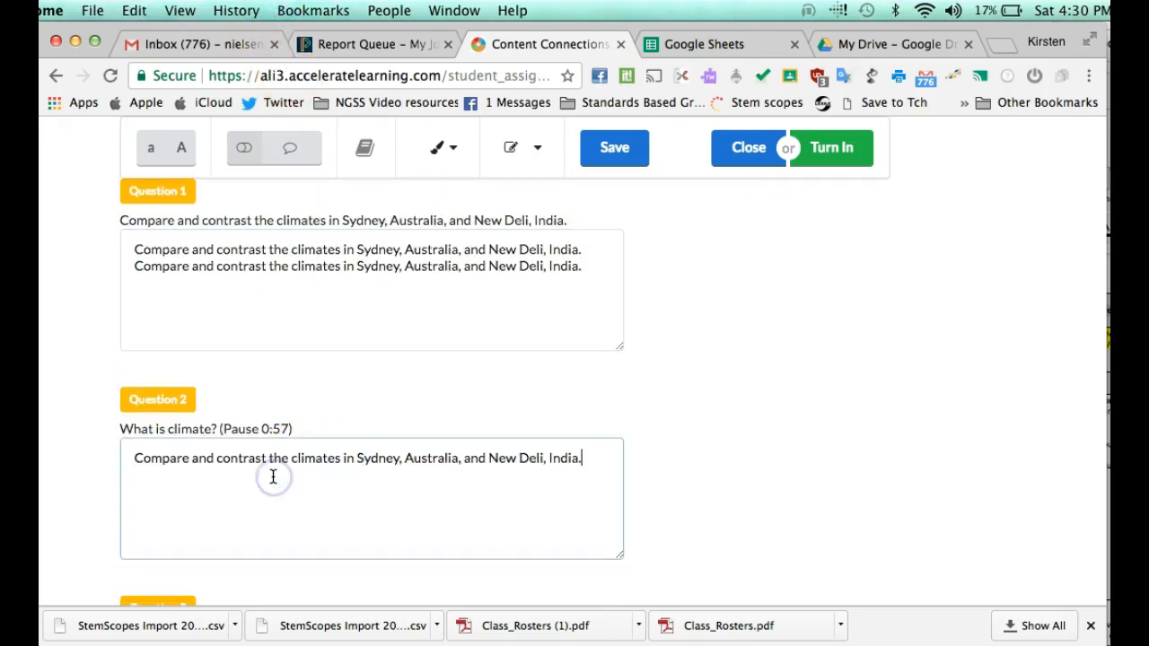
key(Return)
key(super+v)
scroll(273, 477, down, 3)
click(251, 506)
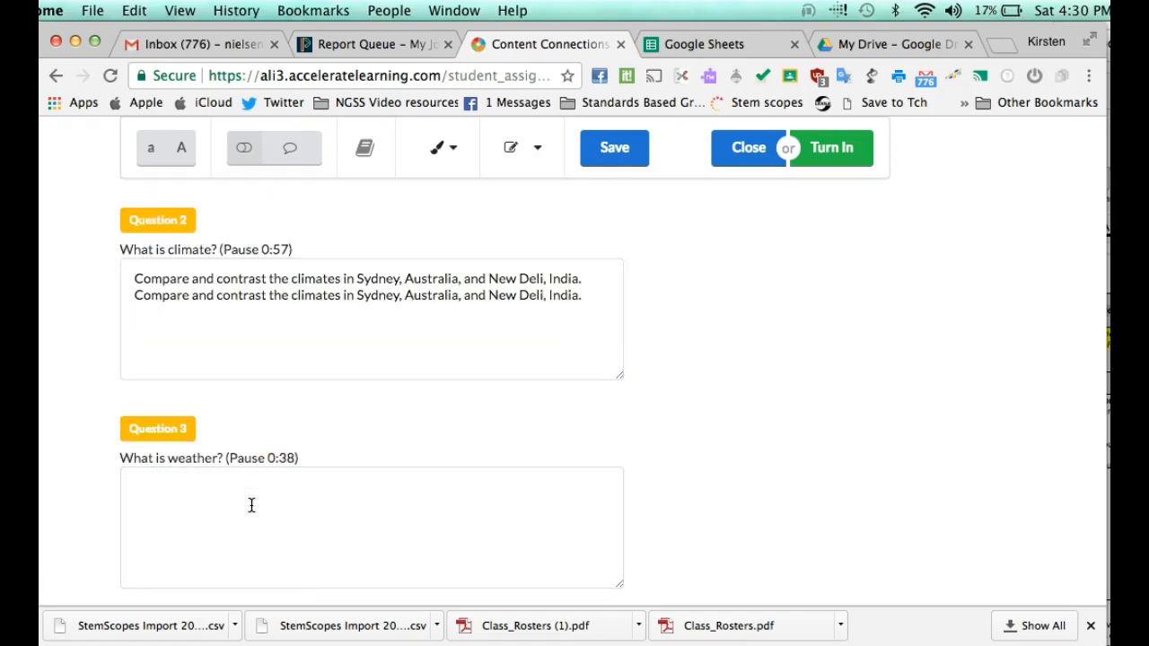
key(super+v)
key(super+v)
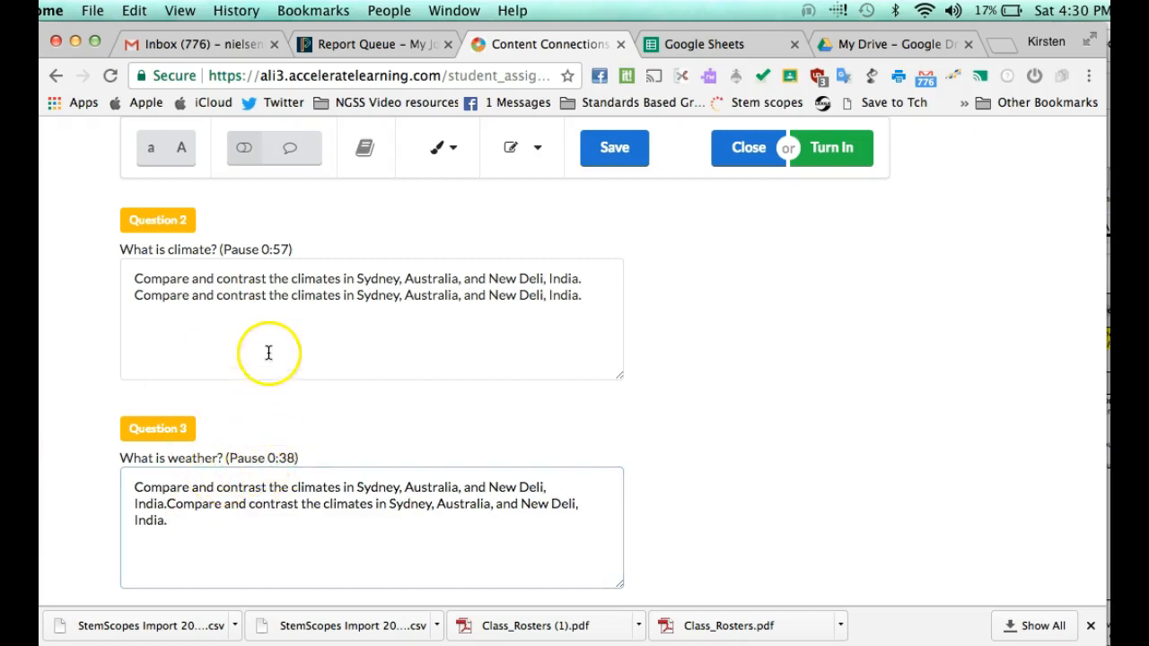
scroll(279, 253, up, 1)
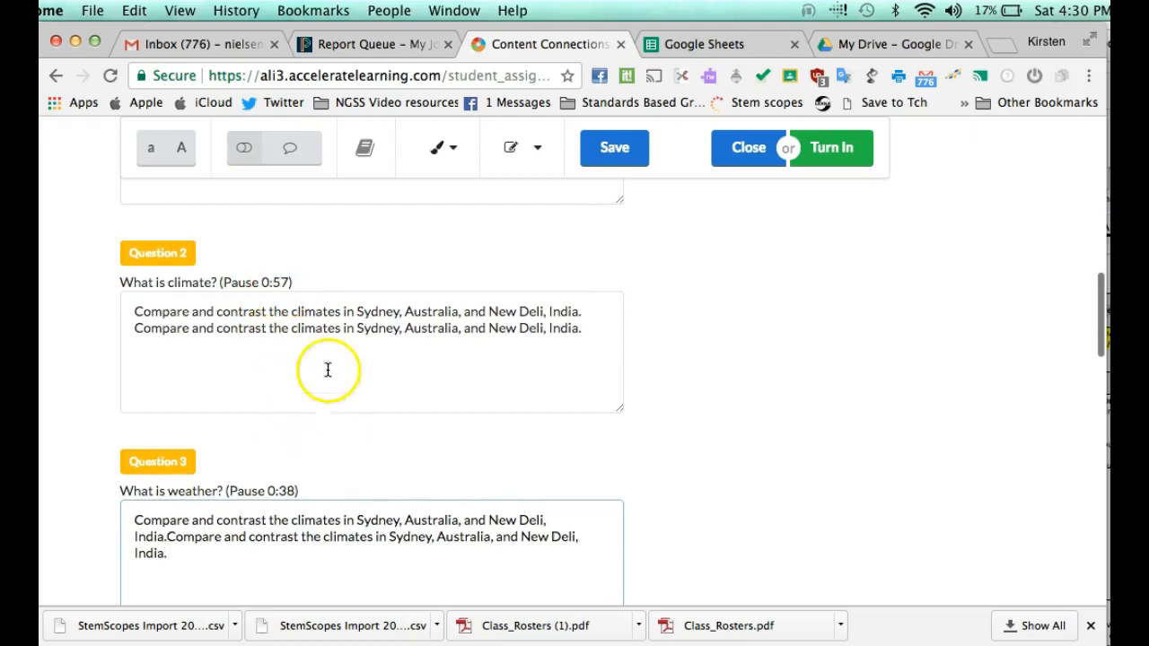
scroll(299, 418, down, 3)
scroll(301, 418, down, 1)
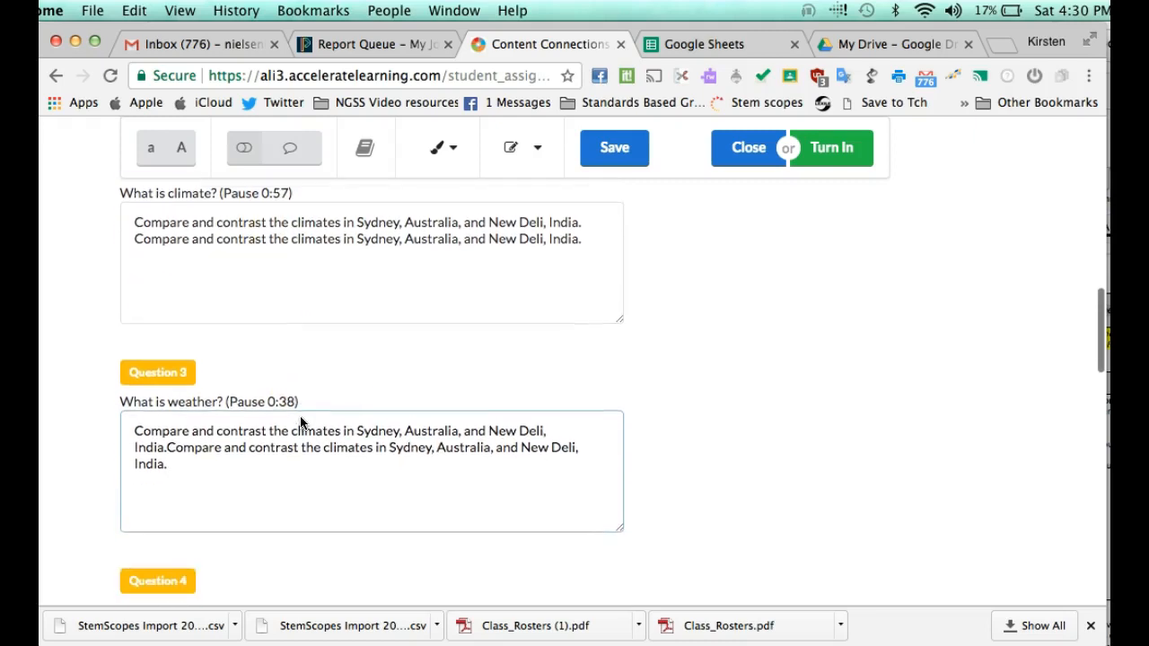
scroll(301, 418, down, 2)
scroll(300, 416, up, 1)
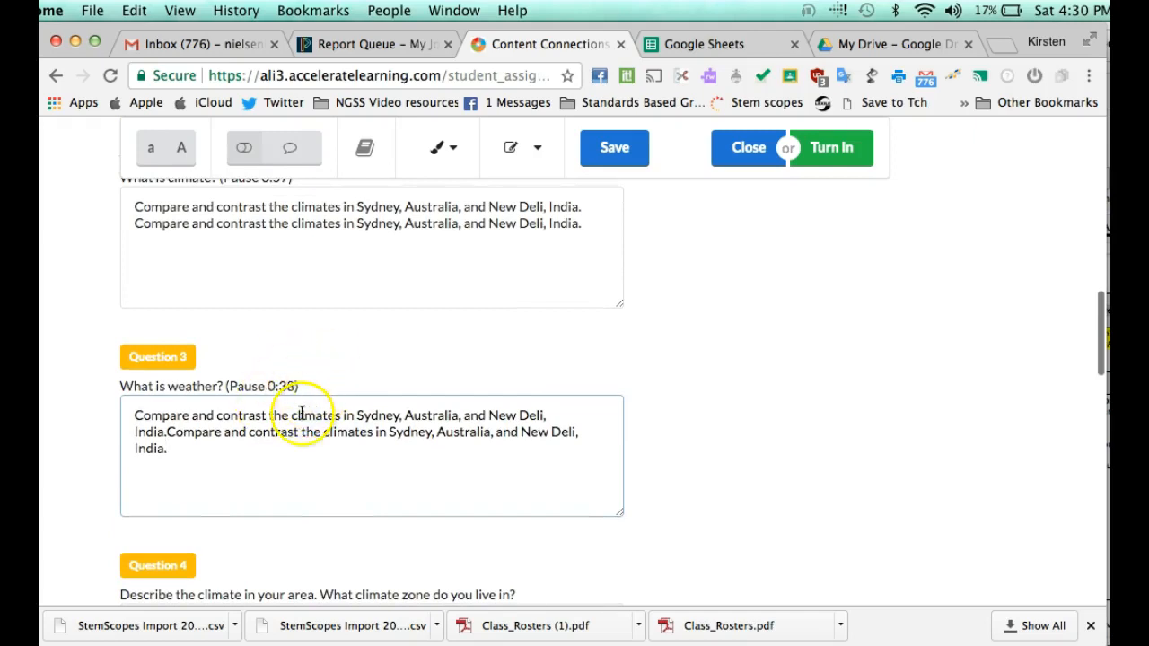
scroll(310, 413, down, 1)
scroll(380, 340, up, 15)
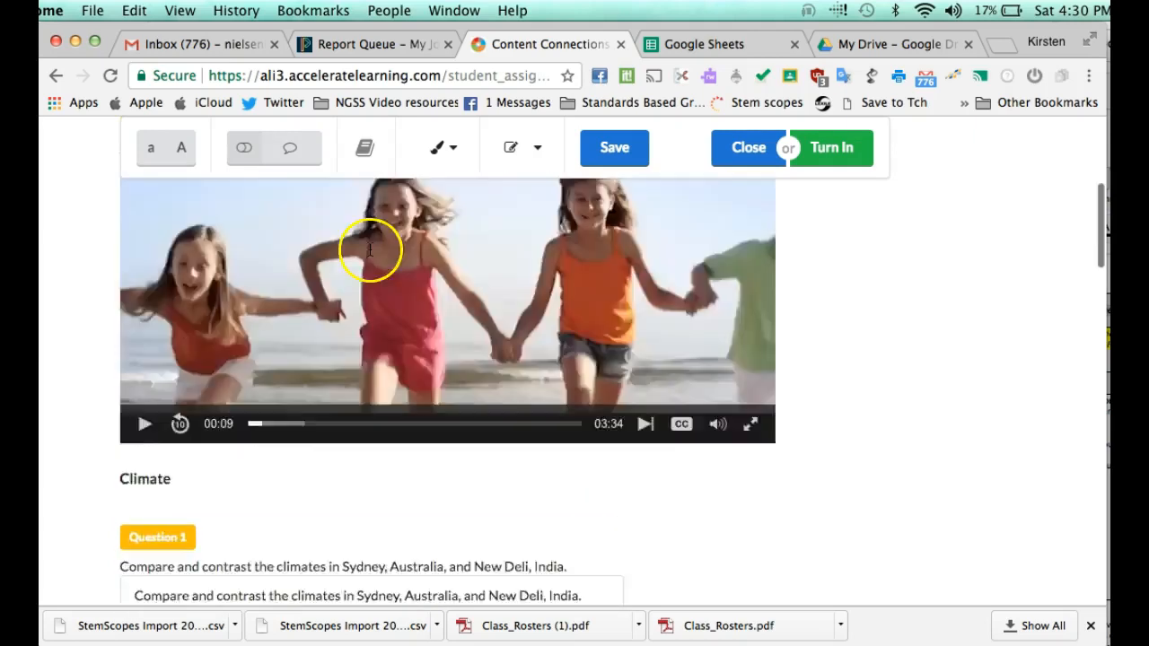
scroll(317, 282, down, 5)
scroll(355, 379, down, 10)
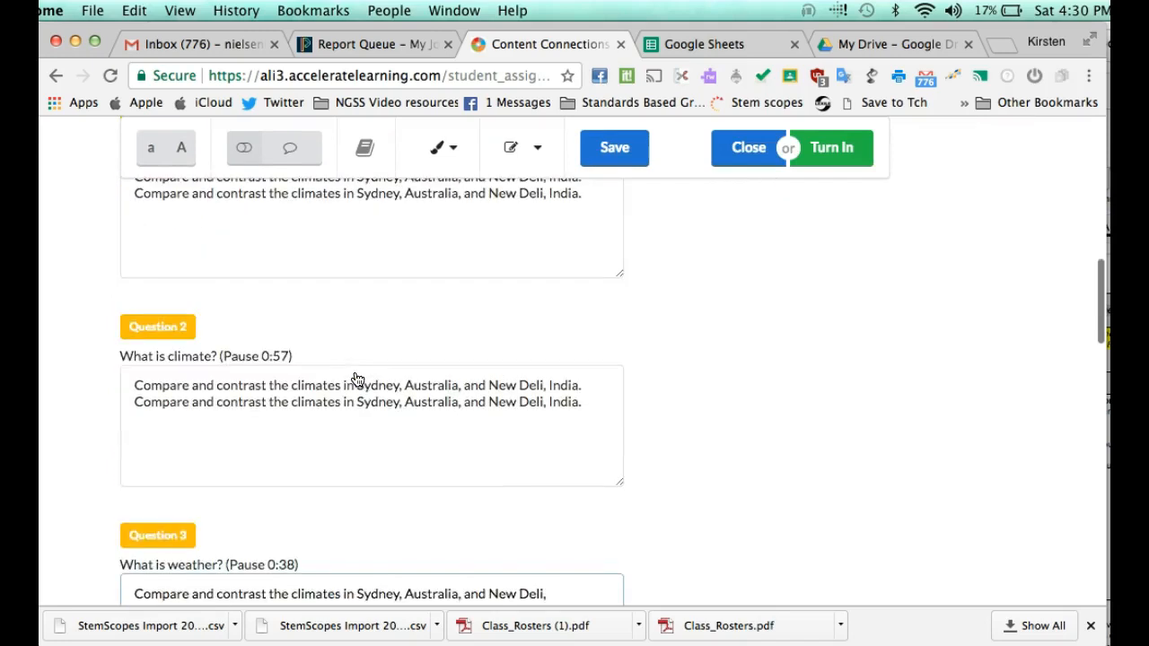
scroll(356, 379, down, 20)
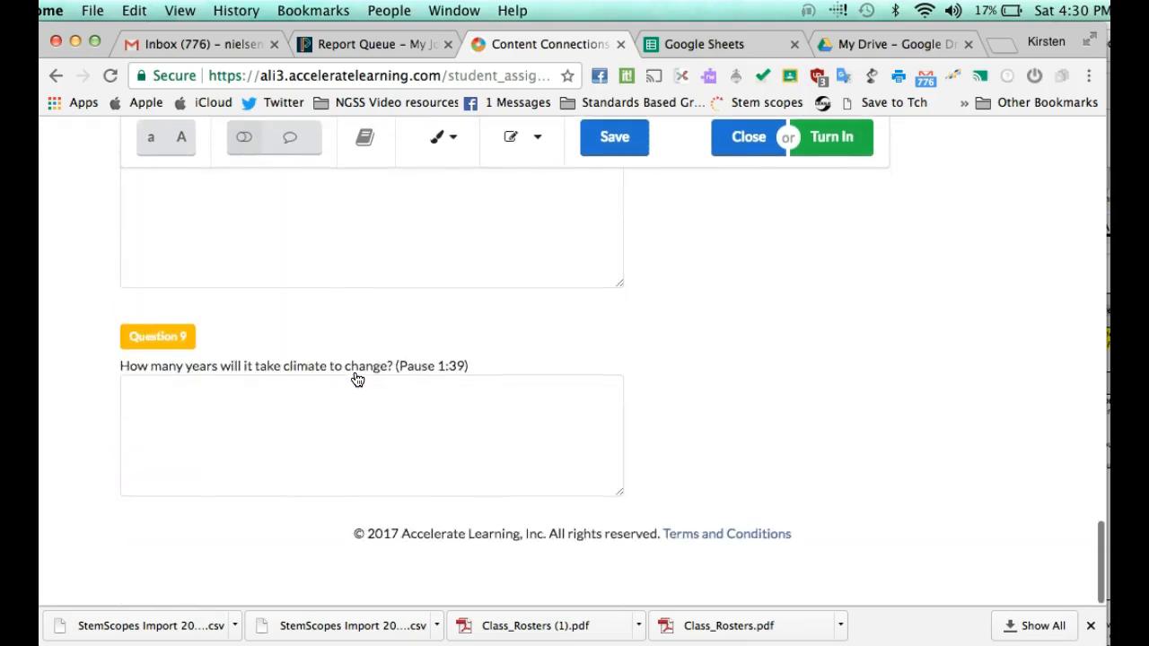
scroll(356, 379, up, 20)
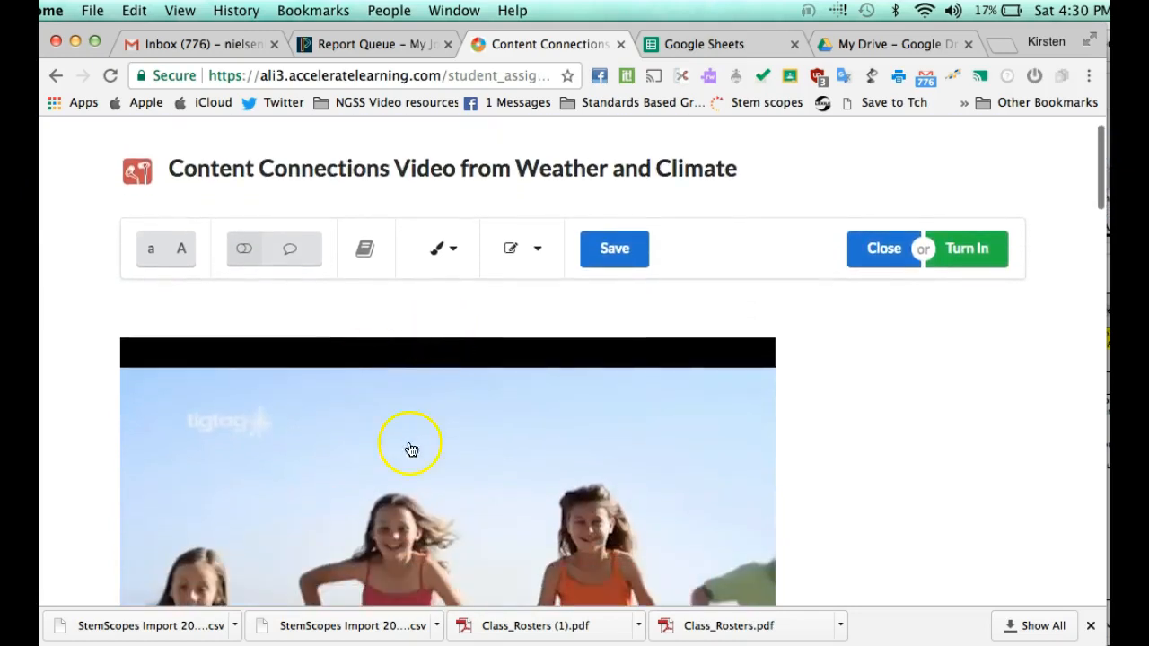
scroll(413, 458, down, 12)
scroll(422, 482, down, 4)
click(419, 497)
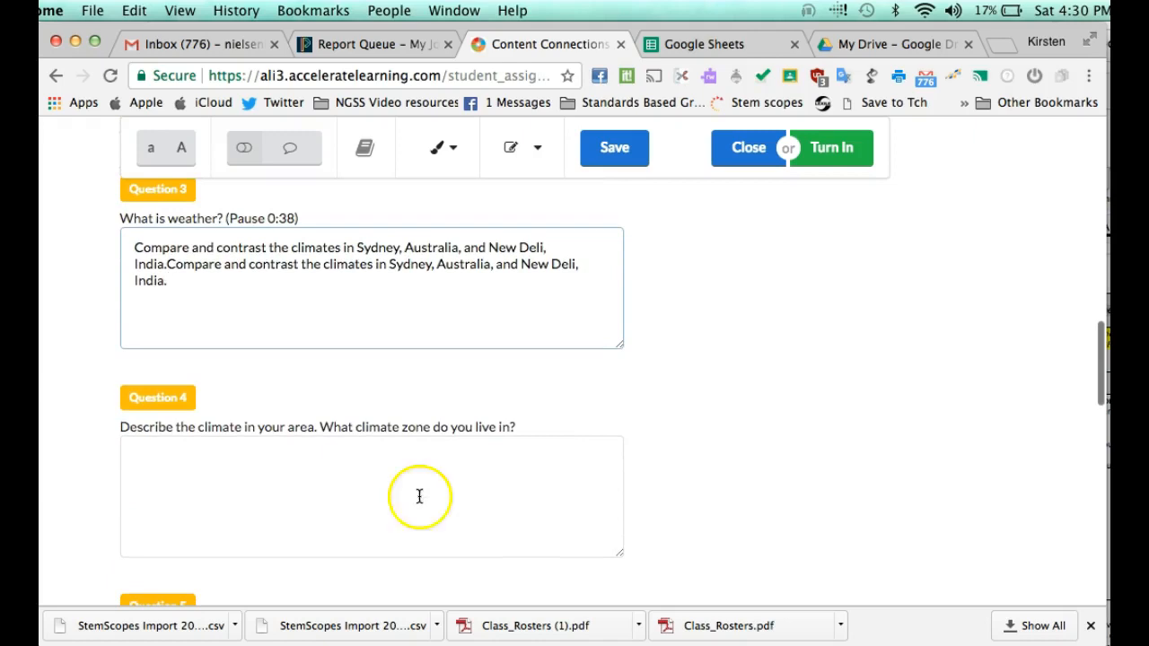
scroll(377, 342, up, 12)
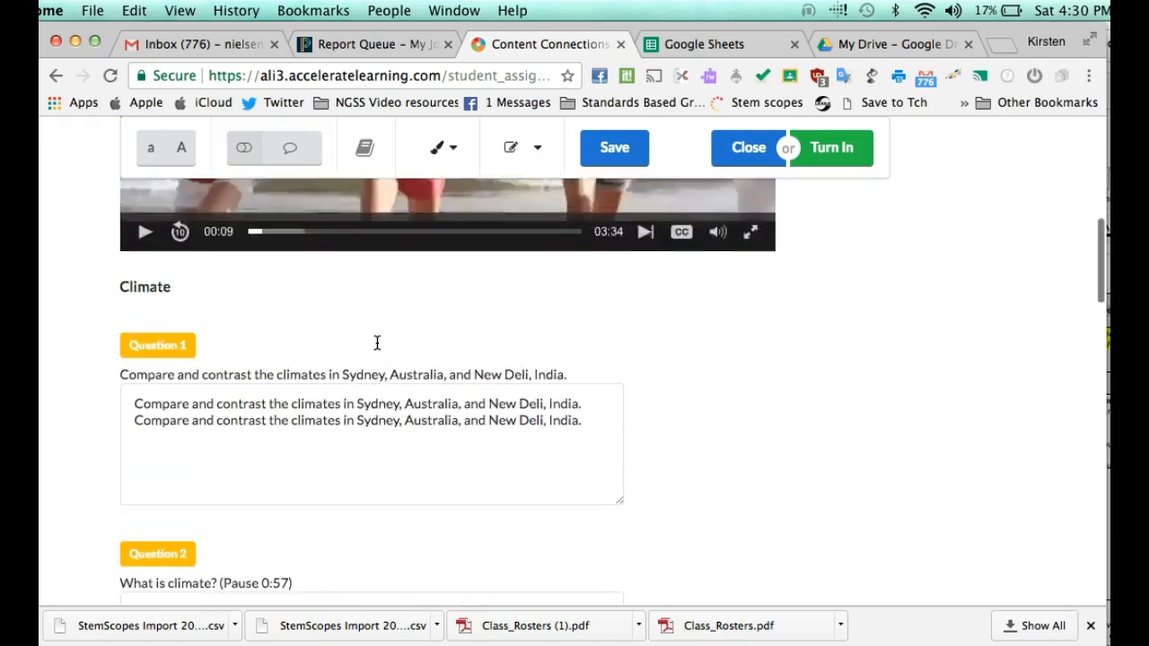
scroll(380, 333, down, 3)
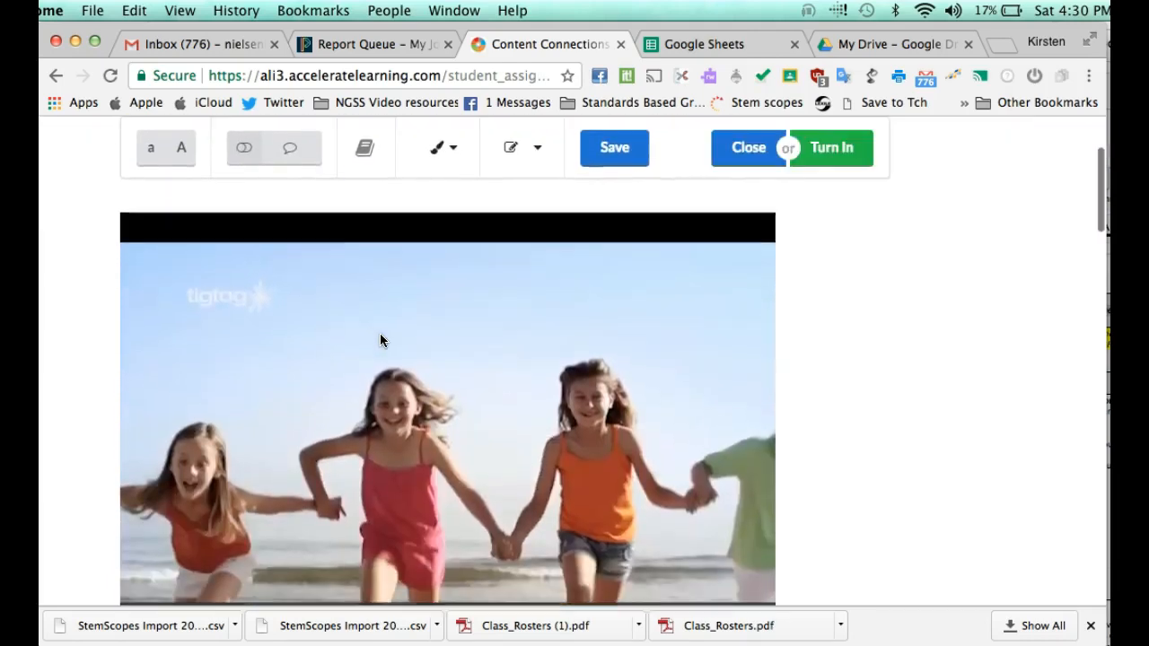
scroll(485, 344, down, 1)
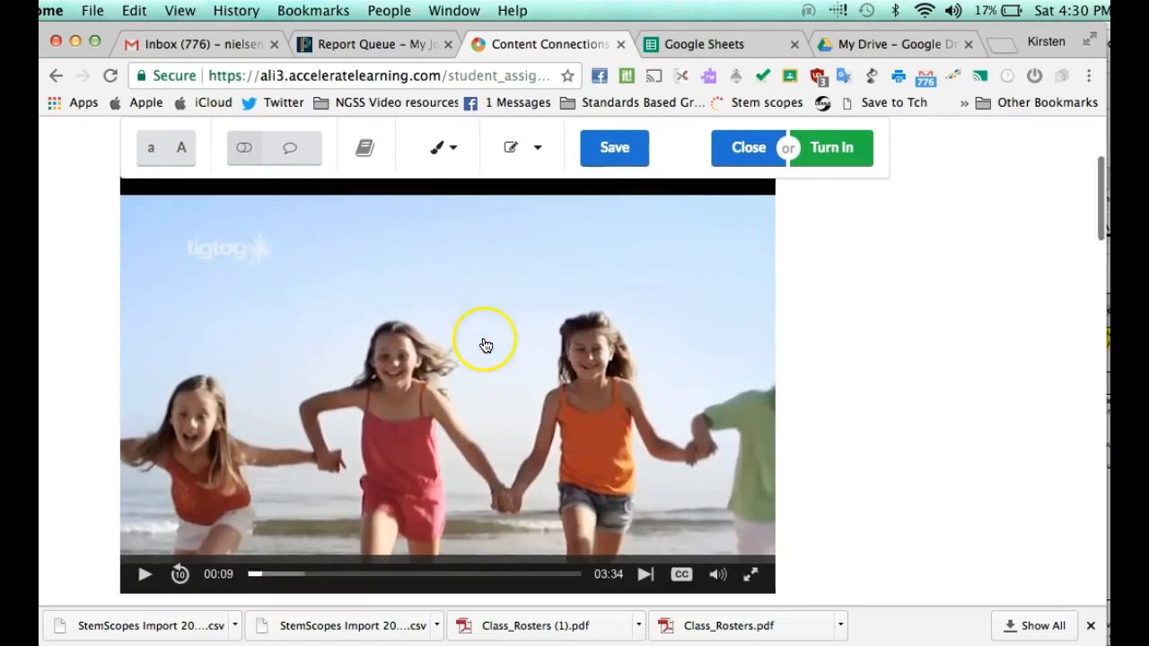
scroll(485, 344, up, 1)
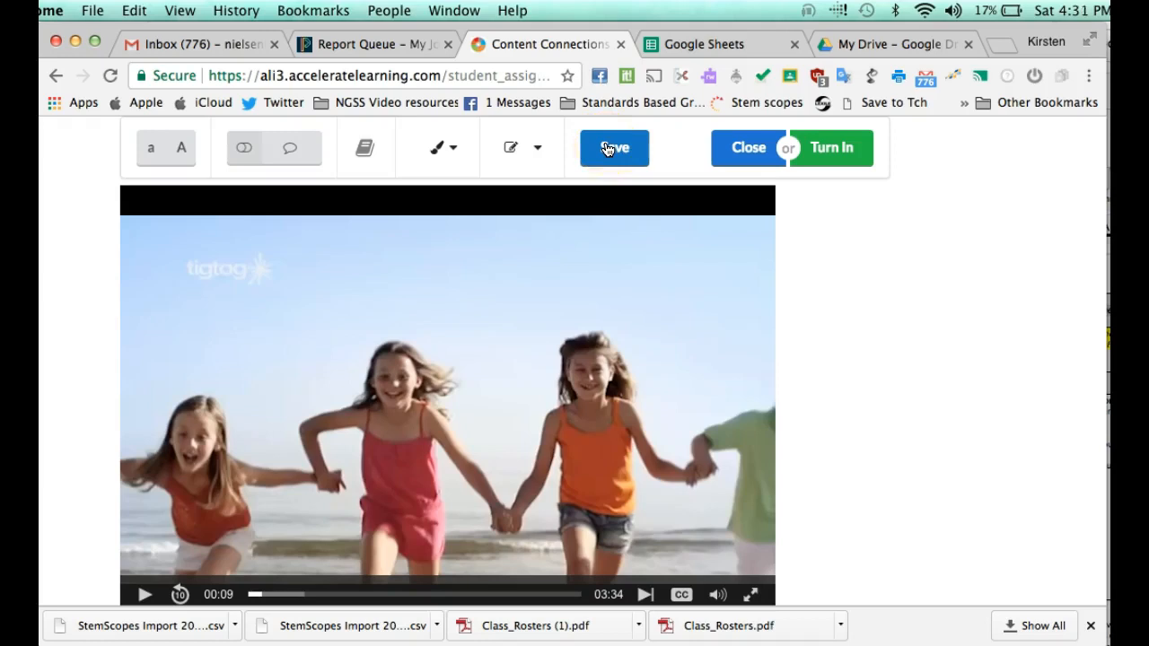
Step: Turn in the Climate video assignment and confirm the submission with OK
scroll(772, 267, up, 2)
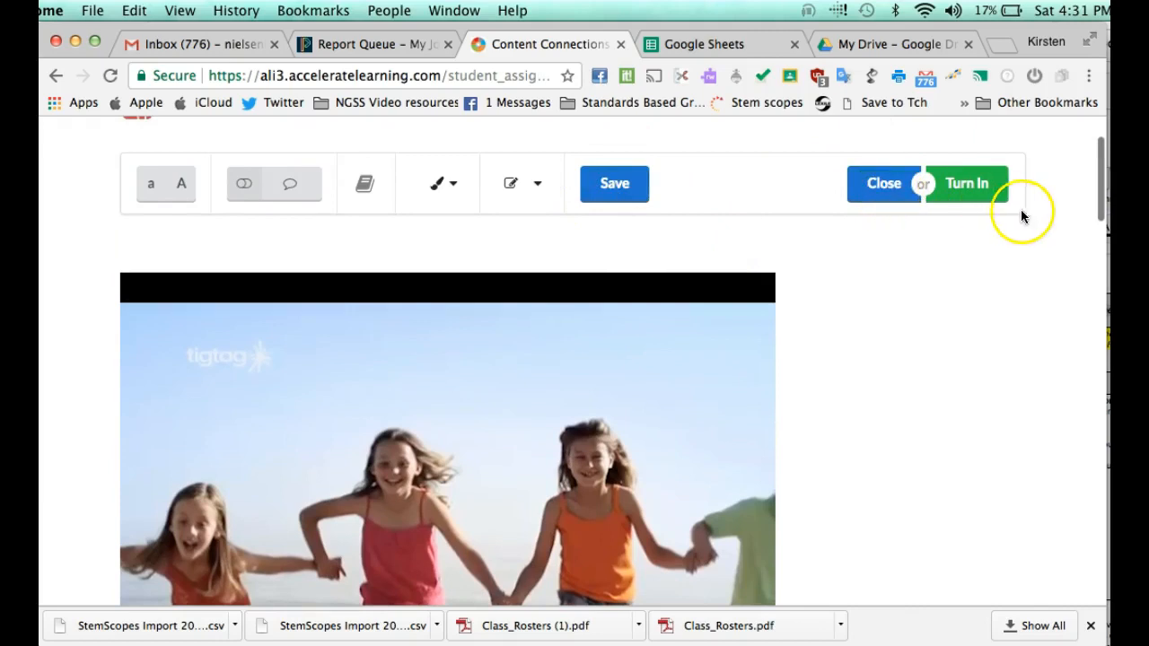
click(958, 186)
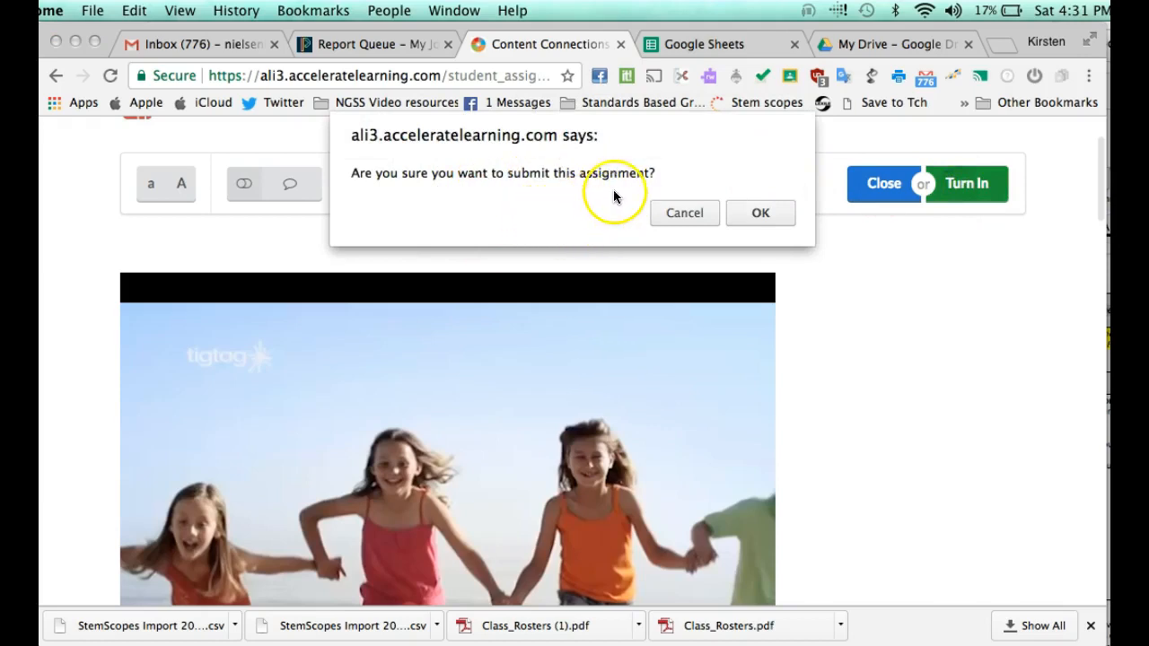
click(763, 213)
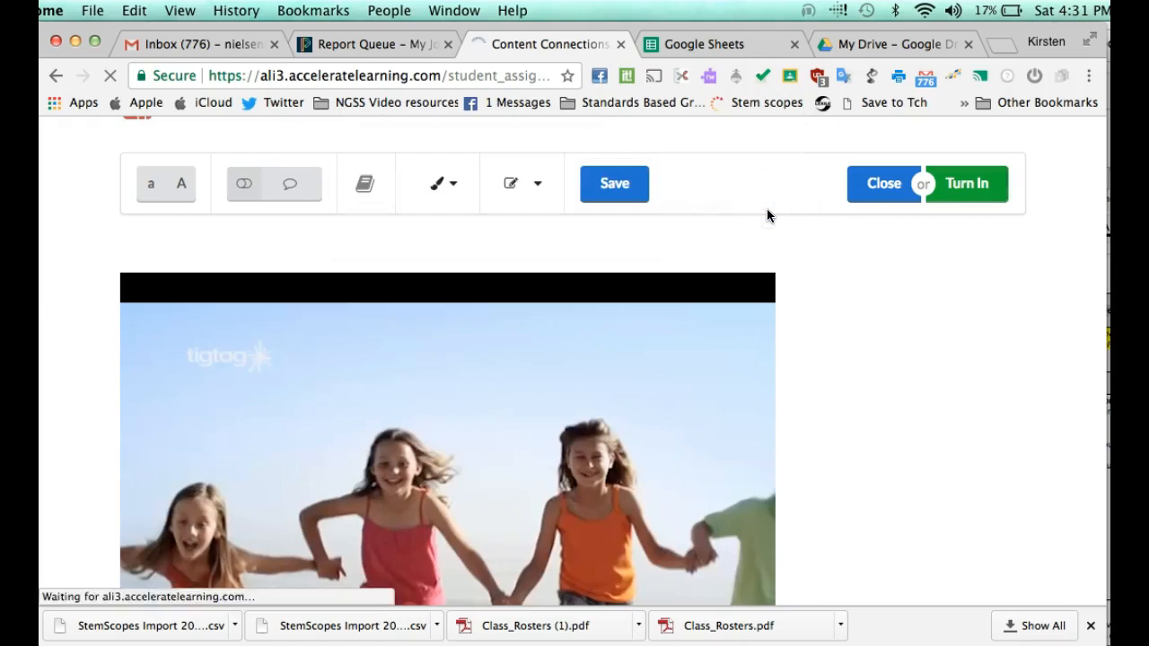